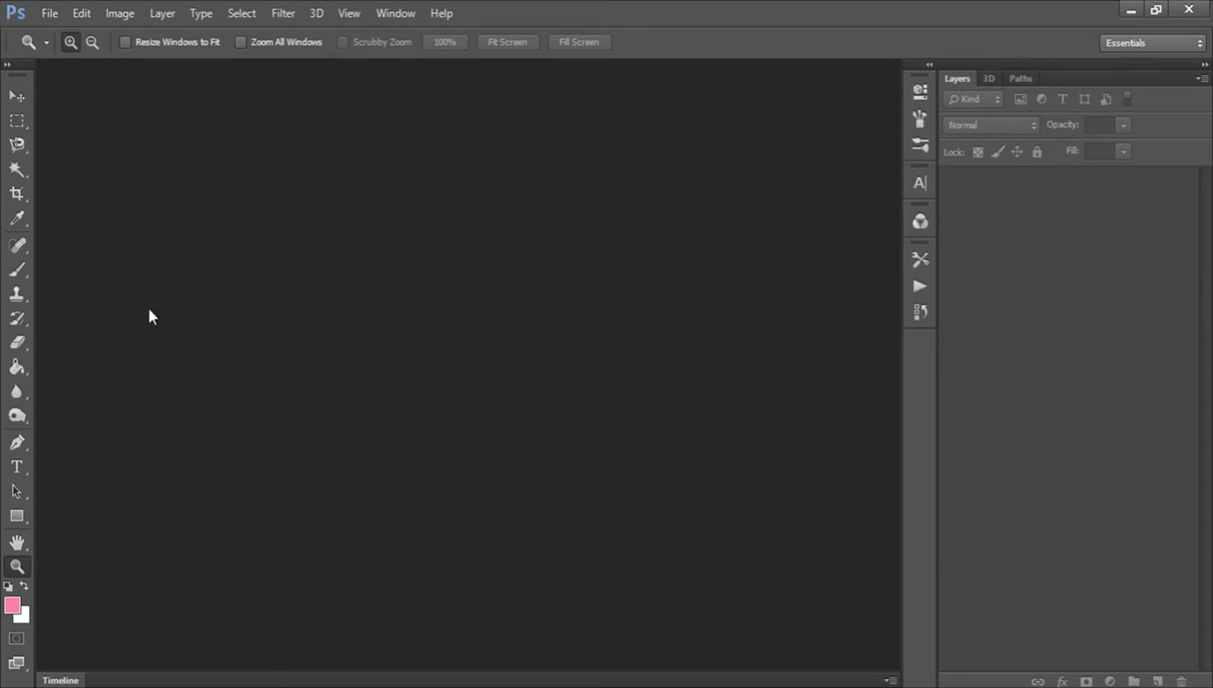
# Create a new 3000 x 1688 pixel document at 300 pixels/inch, RGB Color 8 bit, with a white background.
pyautogui.click(19, 98)
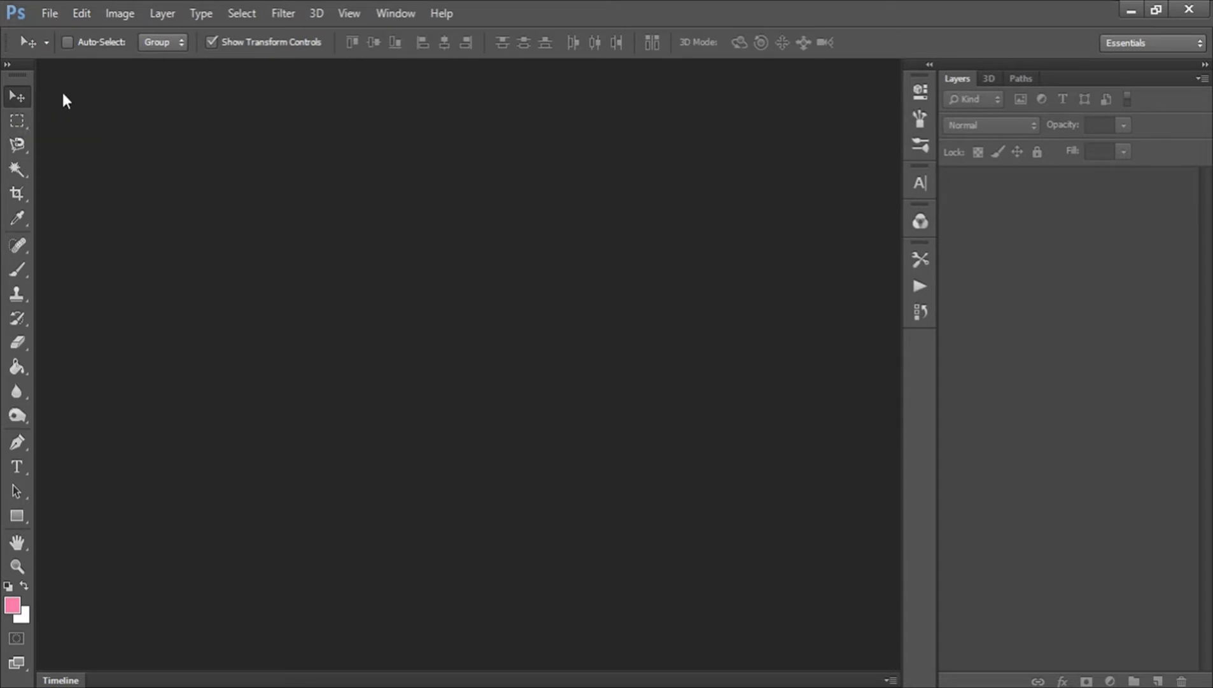
pyautogui.click(48, 12)
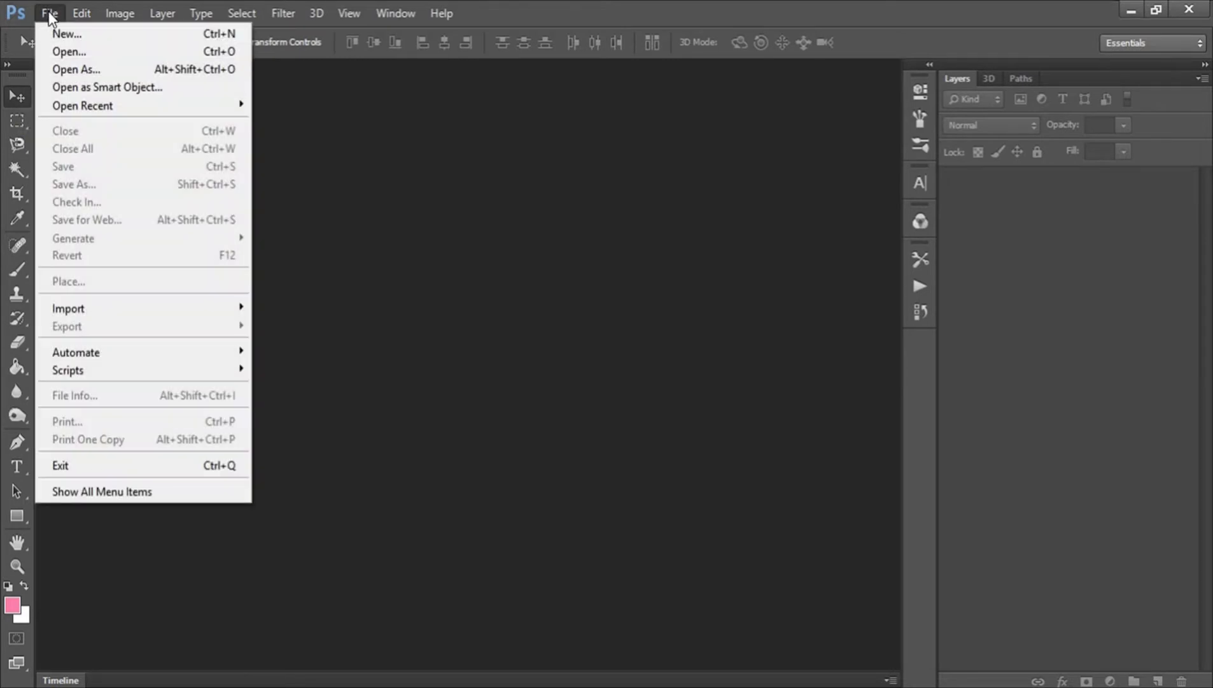
pyautogui.click(82, 35)
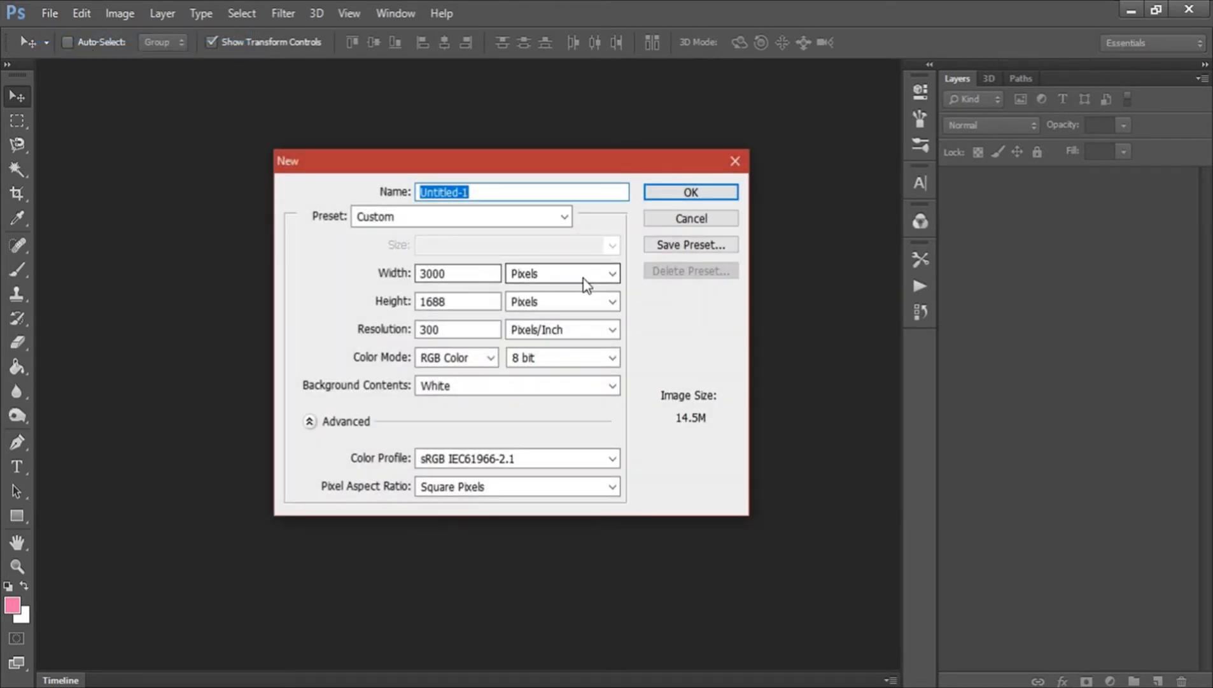
pyautogui.click(487, 193)
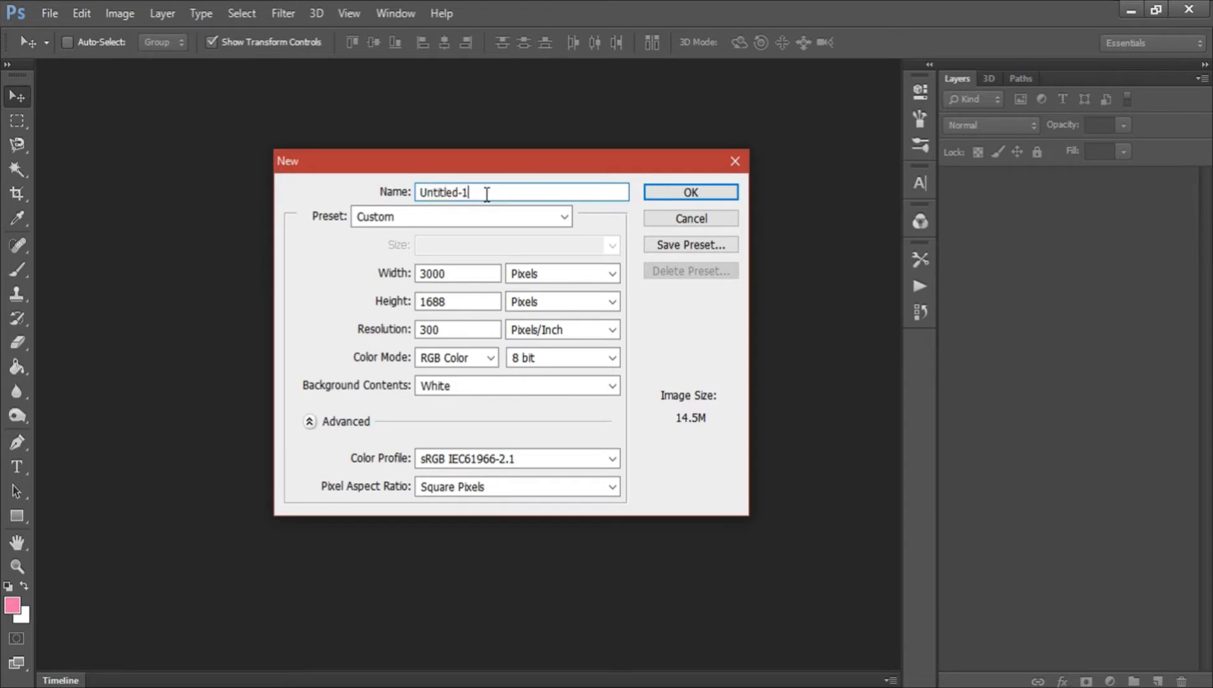
pyautogui.moveTo(441, 273); pyautogui.dragTo(385, 305)
pyautogui.moveTo(450, 329); pyautogui.dragTo(399, 329)
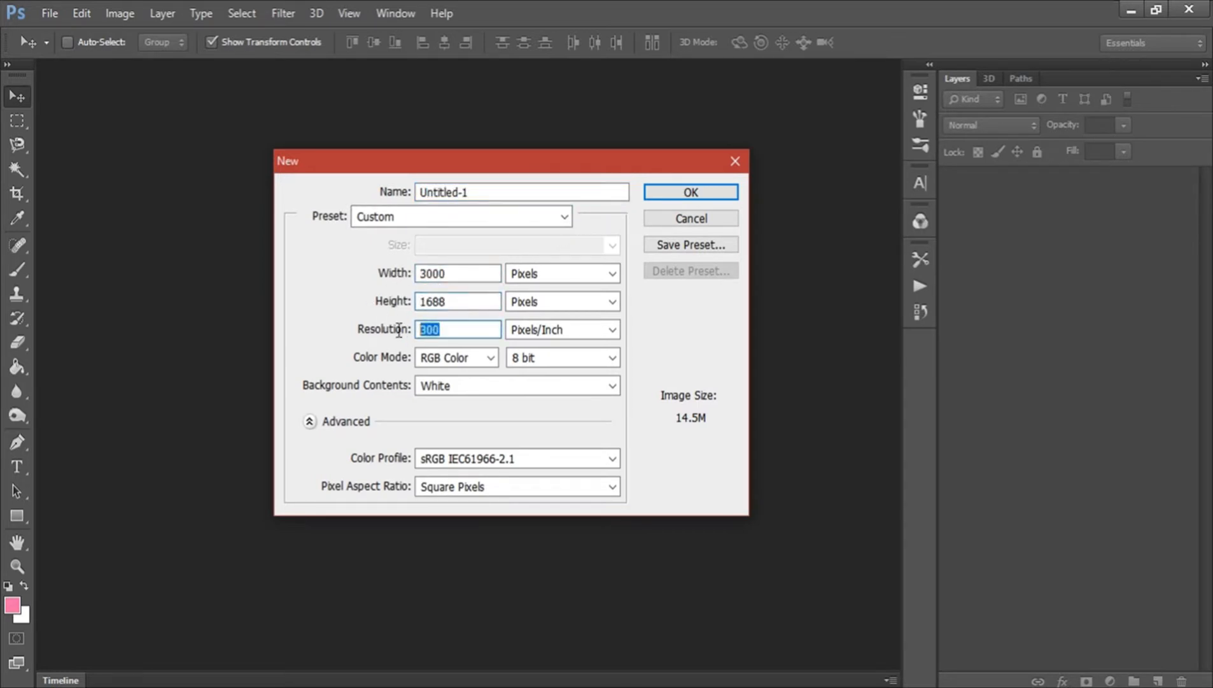
pyautogui.click(447, 329)
pyautogui.click(490, 357)
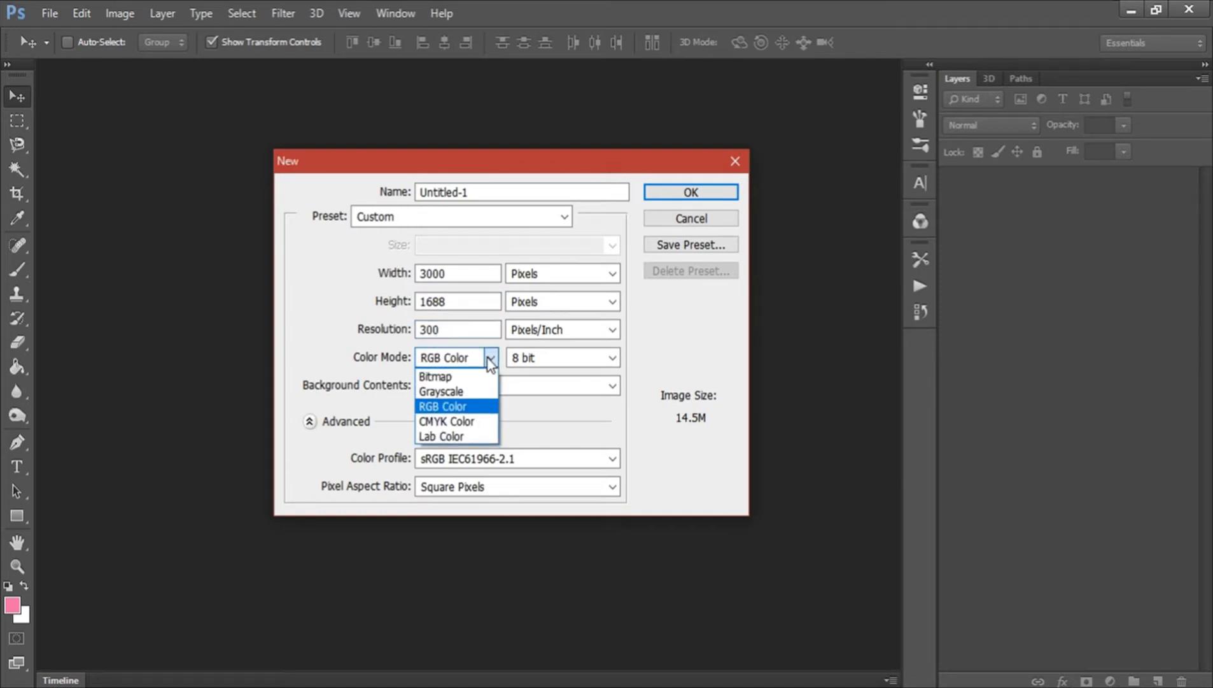
pyautogui.click(490, 359)
pyautogui.click(490, 360)
pyautogui.click(490, 359)
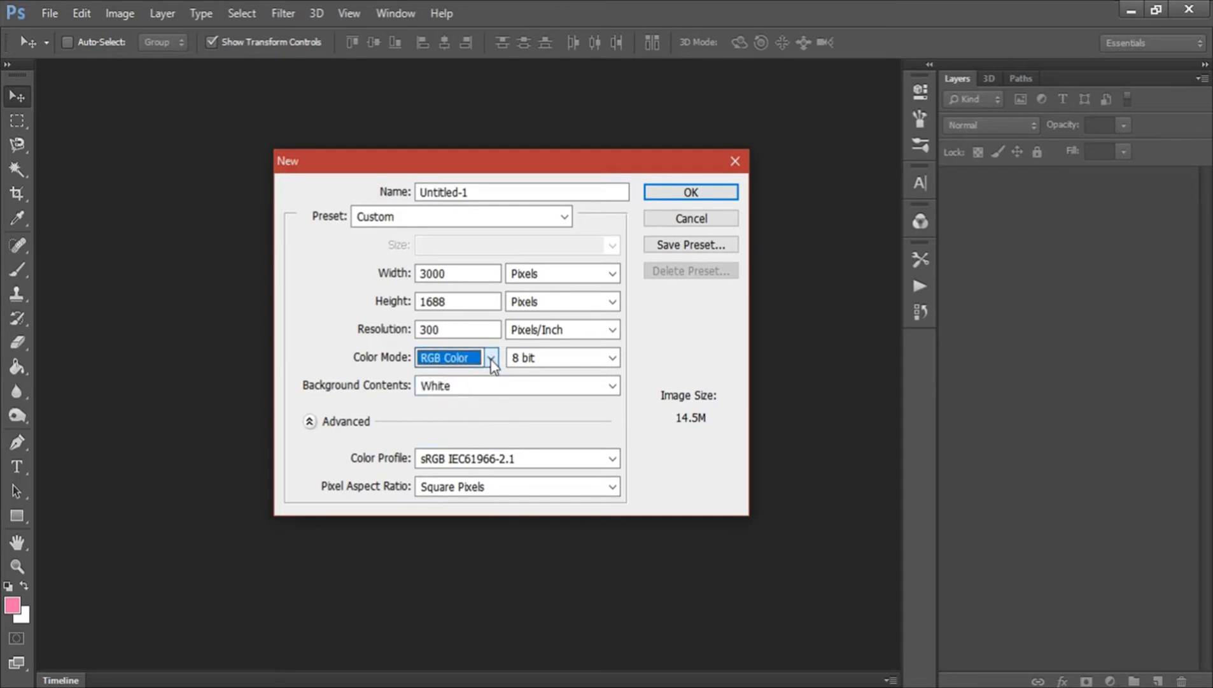
pyautogui.click(457, 391)
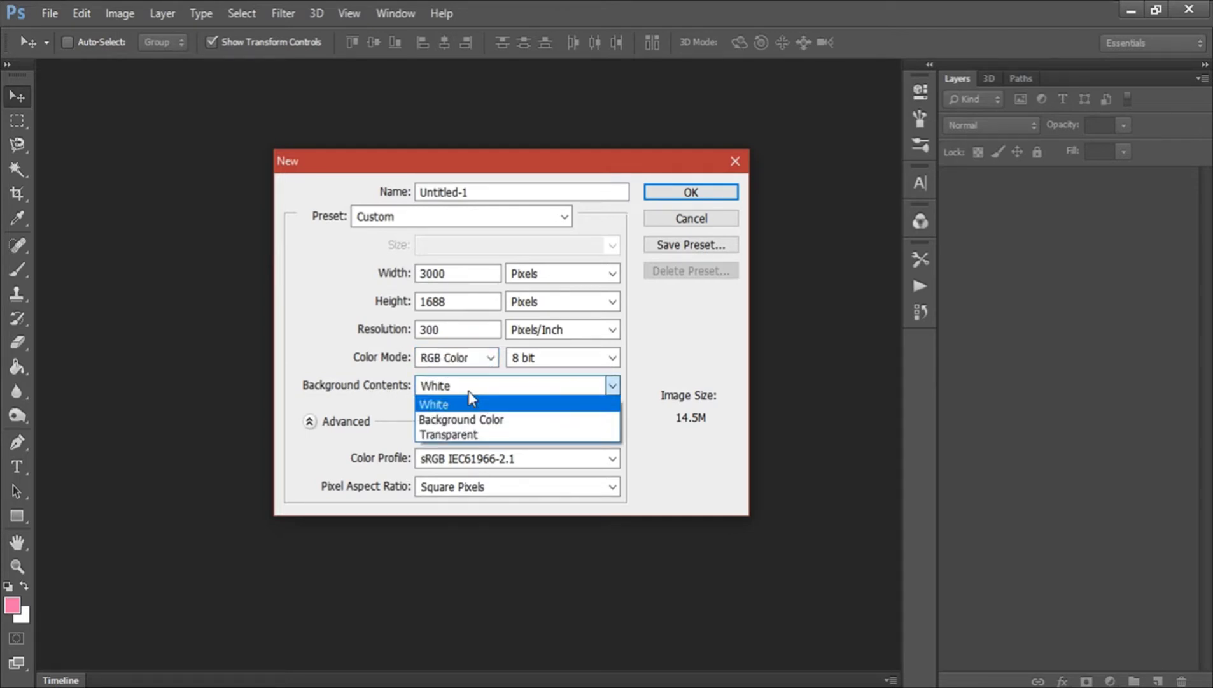
pyautogui.click(562, 387)
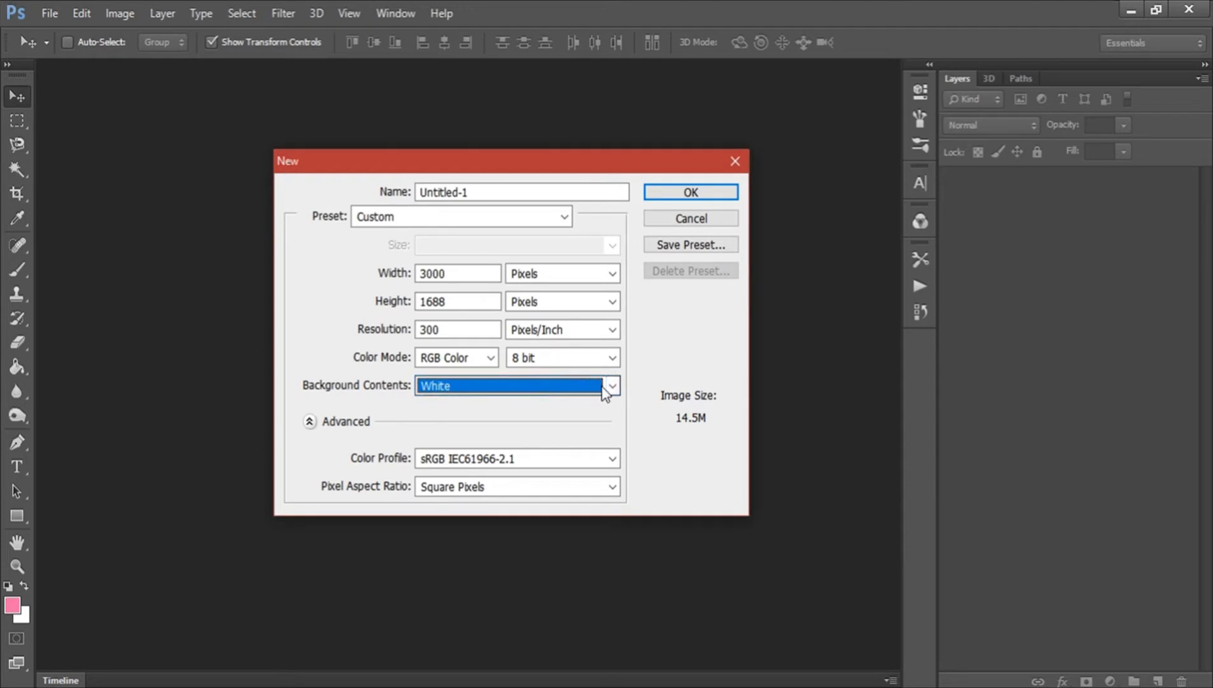
pyautogui.click(670, 192)
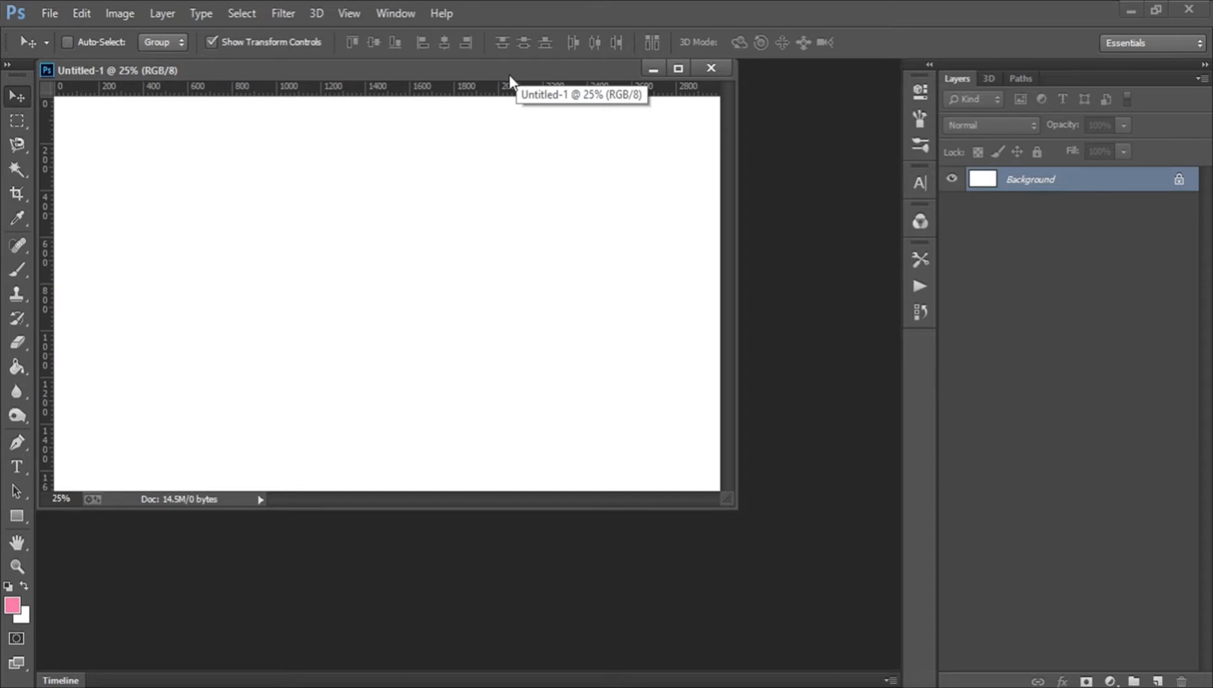
# Dock the floating document window as a tab in the workspace.
pyautogui.moveTo(481, 64); pyautogui.dragTo(600, 152)
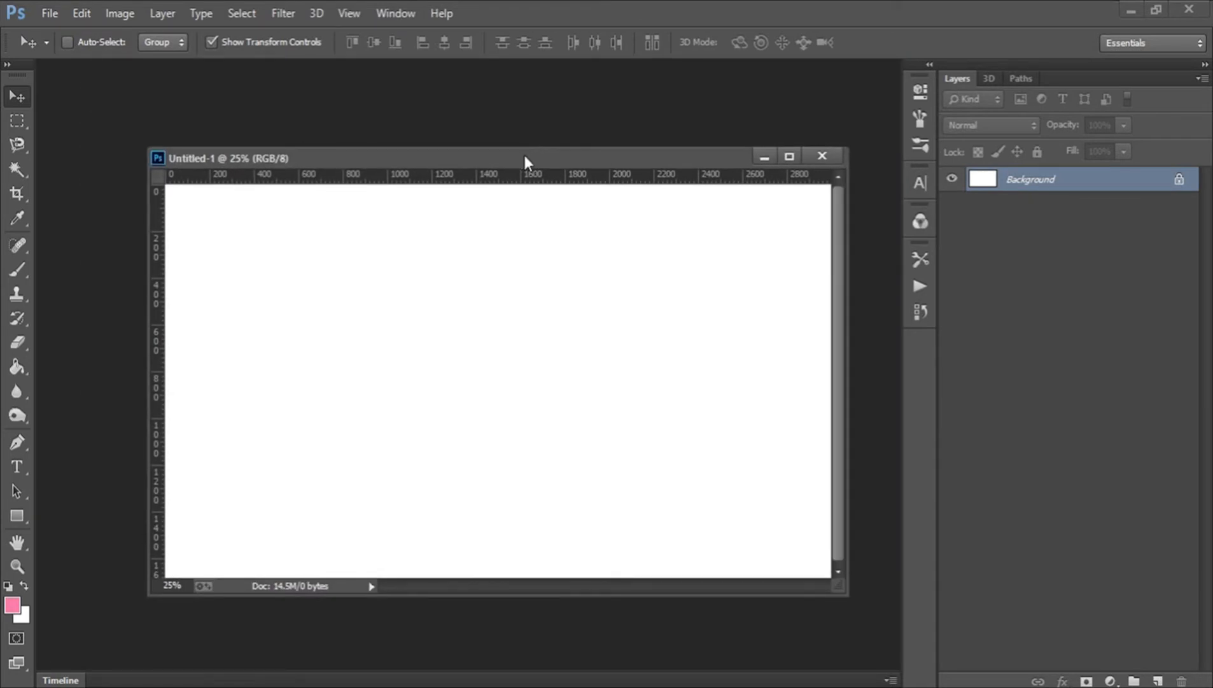
pyautogui.moveTo(523, 153); pyautogui.dragTo(488, 74)
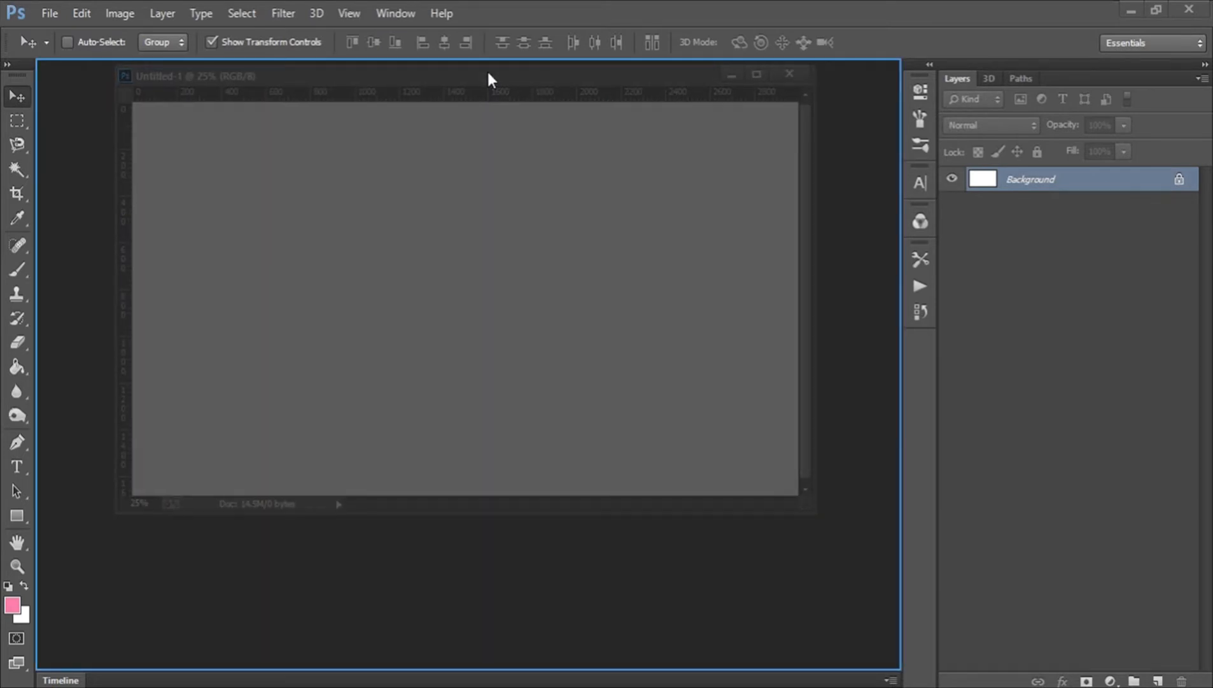
pyautogui.moveTo(488, 74); pyautogui.dragTo(488, 75)
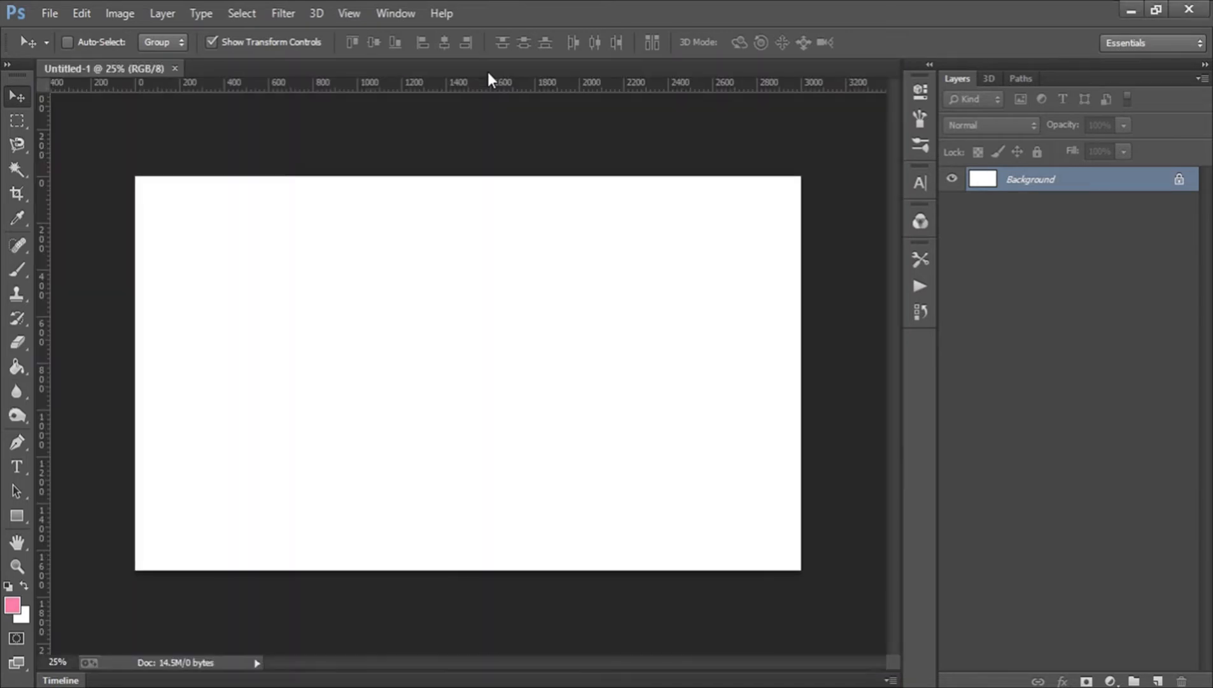
# Fit the canvas to the screen and draw a rectangle shape about 875 x 660 px near the canvas centre.
pyautogui.click(16, 566)
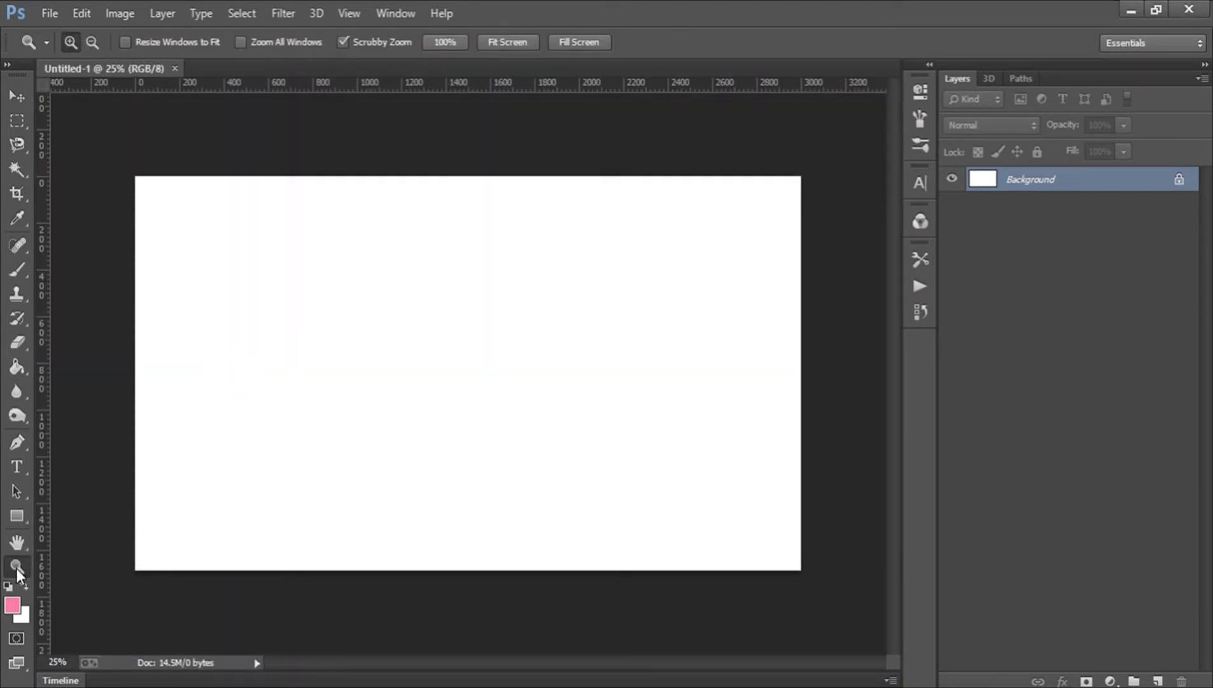
pyautogui.doubleClick(16, 568)
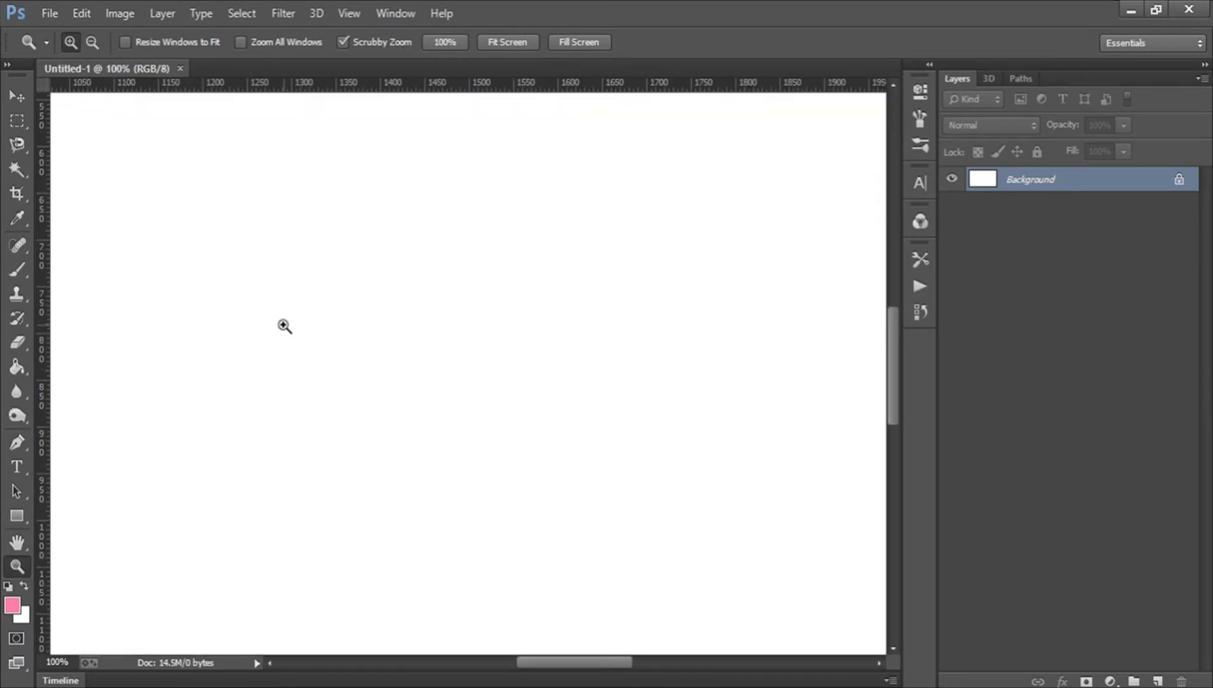
pyautogui.click(513, 43)
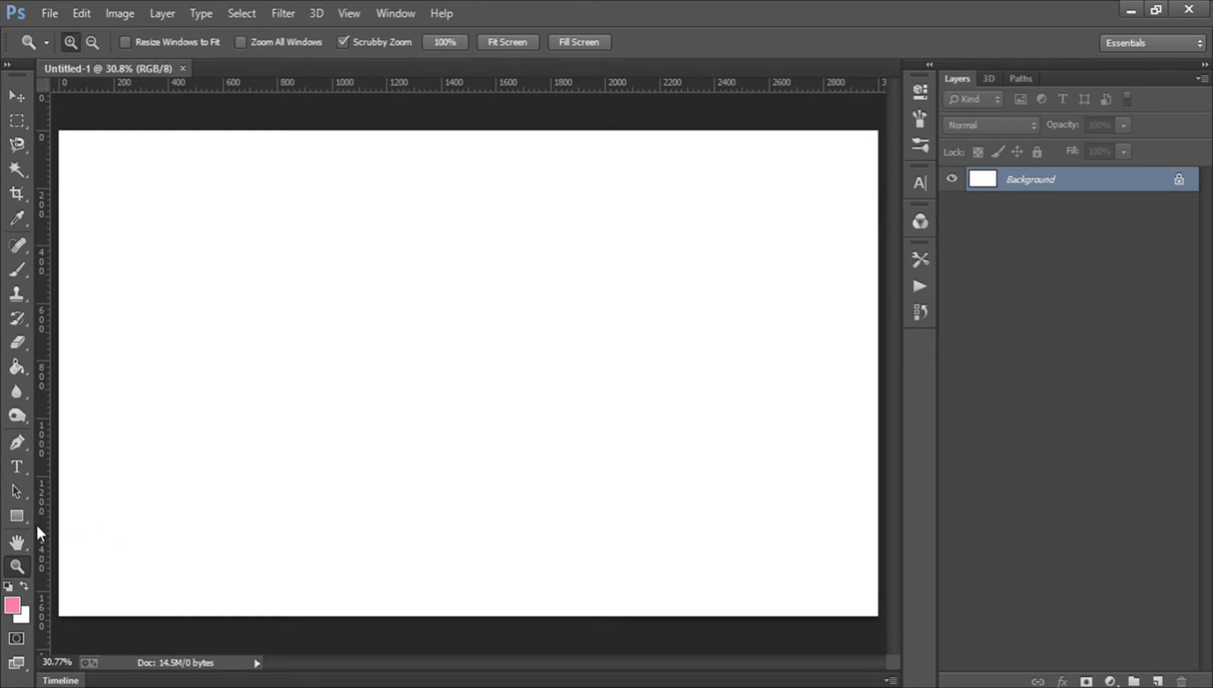
pyautogui.click(16, 515)
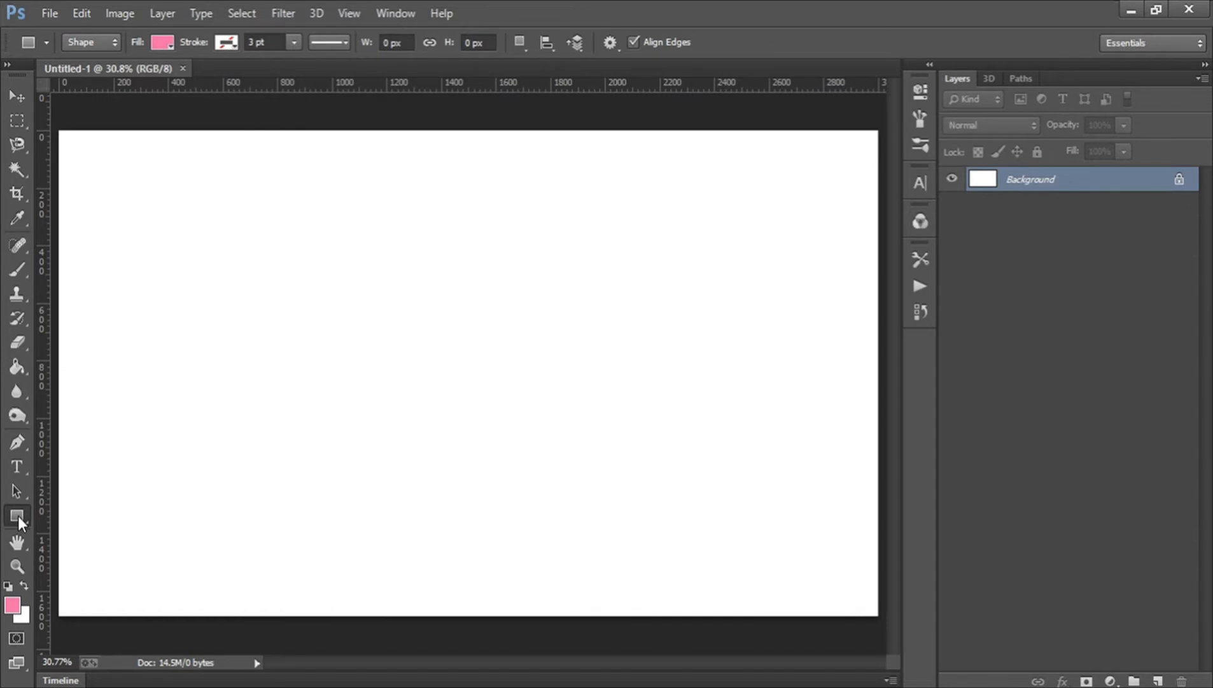
pyautogui.rightClick(18, 516)
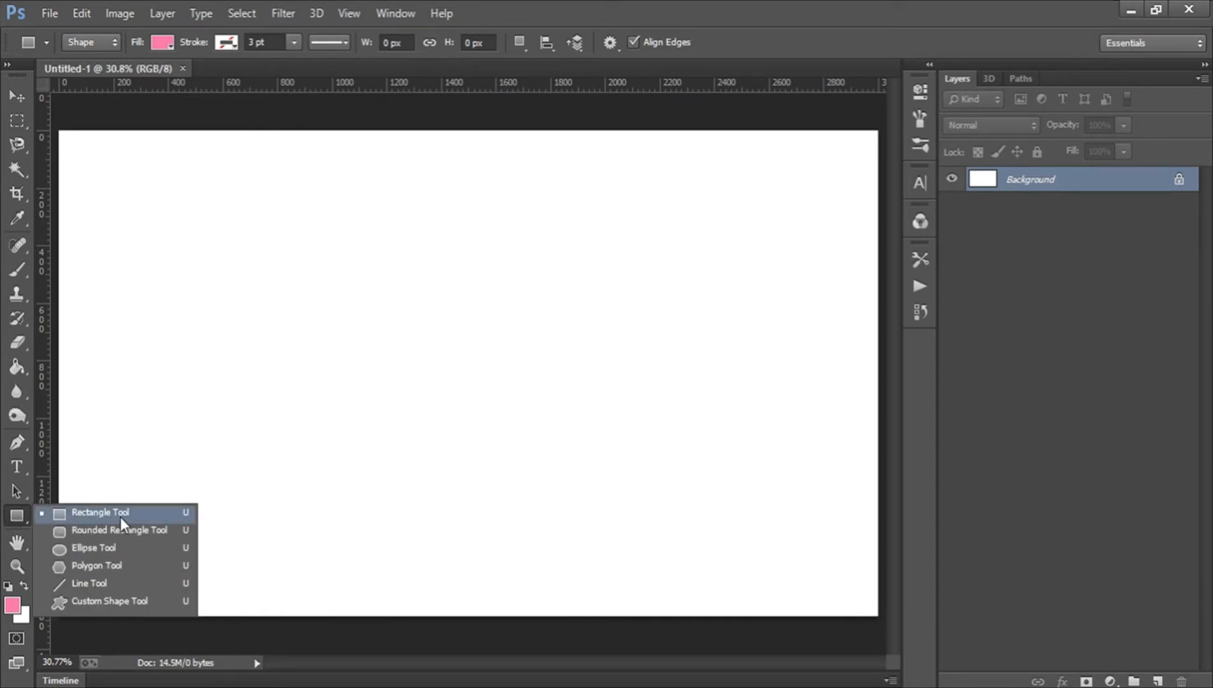
pyautogui.click(18, 517)
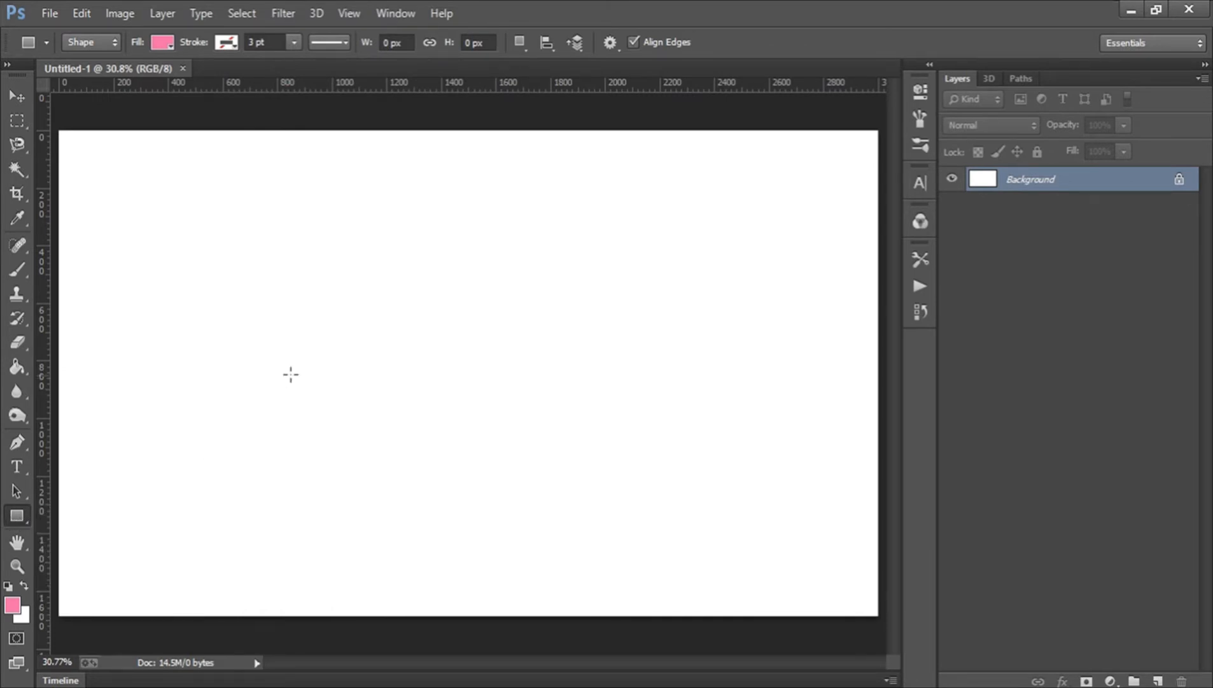
pyautogui.moveTo(342, 279); pyautogui.dragTo(580, 468)
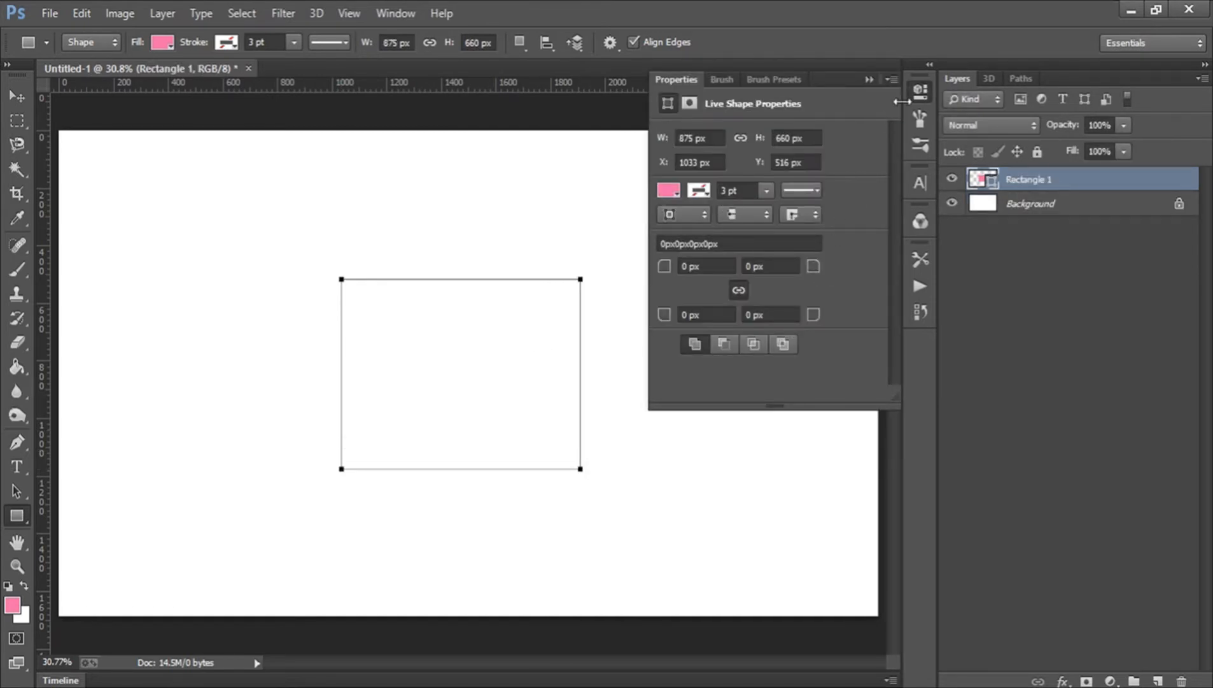
pyautogui.click(923, 89)
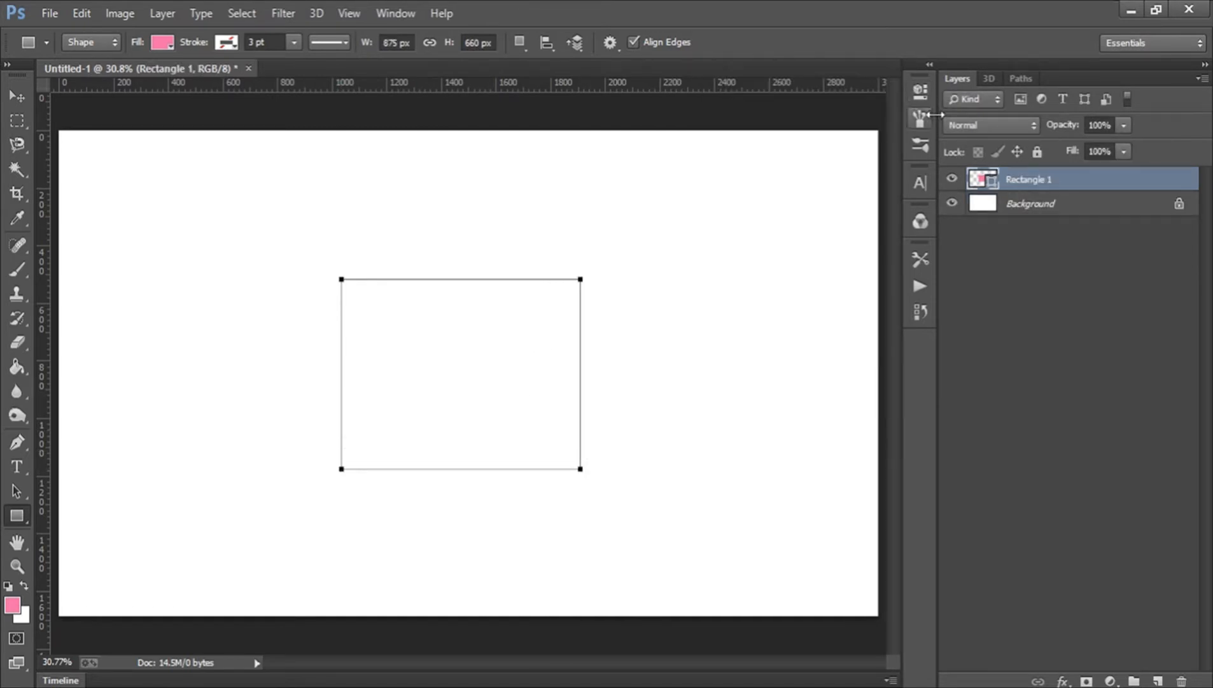
pyautogui.doubleClick(981, 183)
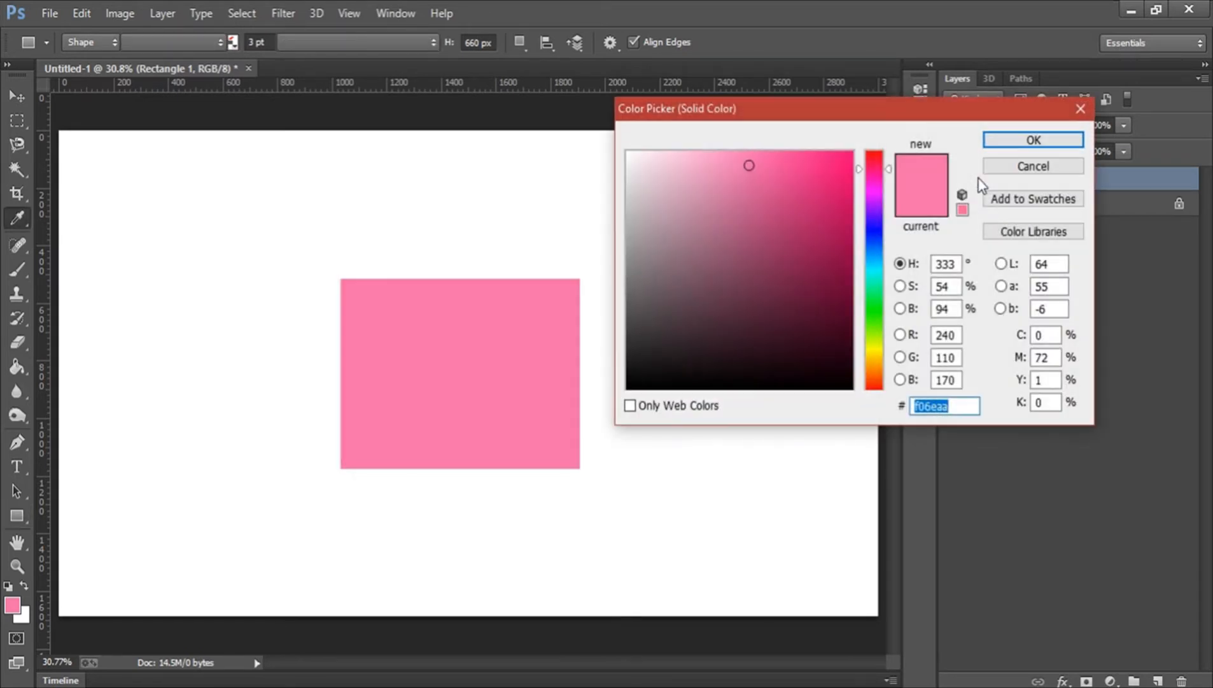
pyautogui.click(789, 196)
pyautogui.click(745, 272)
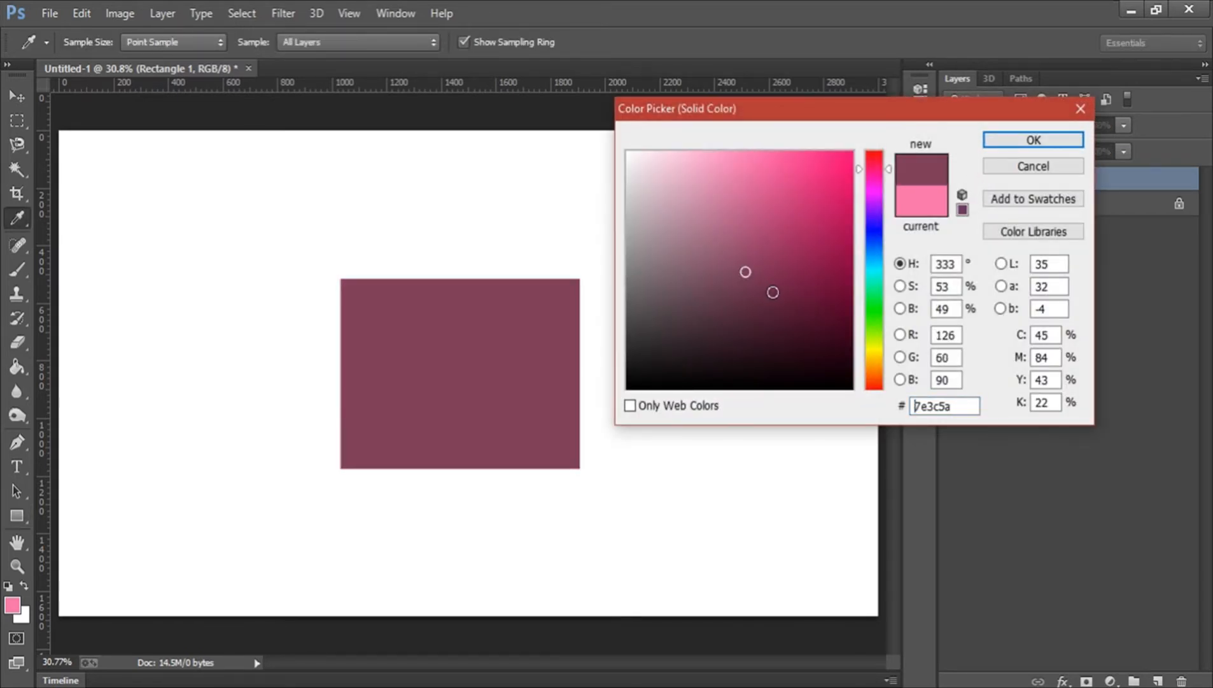
pyautogui.click(772, 292)
pyautogui.click(992, 168)
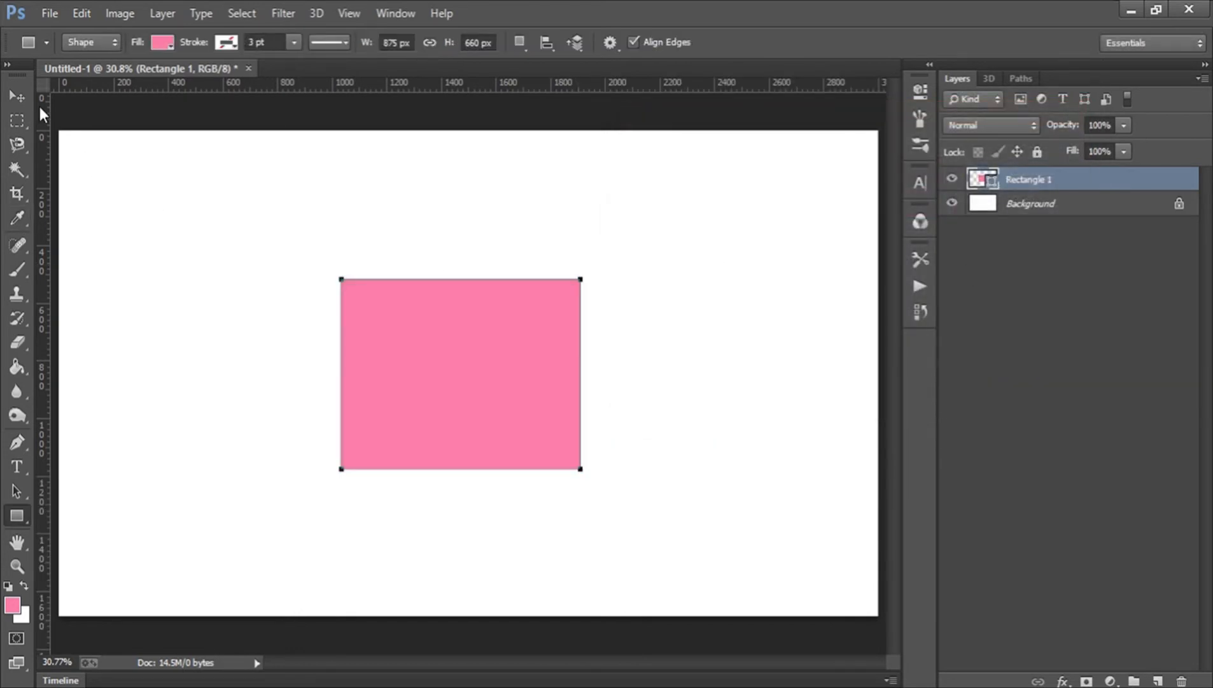
# Move the rectangle upward and stretch it with transform handles to about 146% width and 167% height.
pyautogui.click(14, 96)
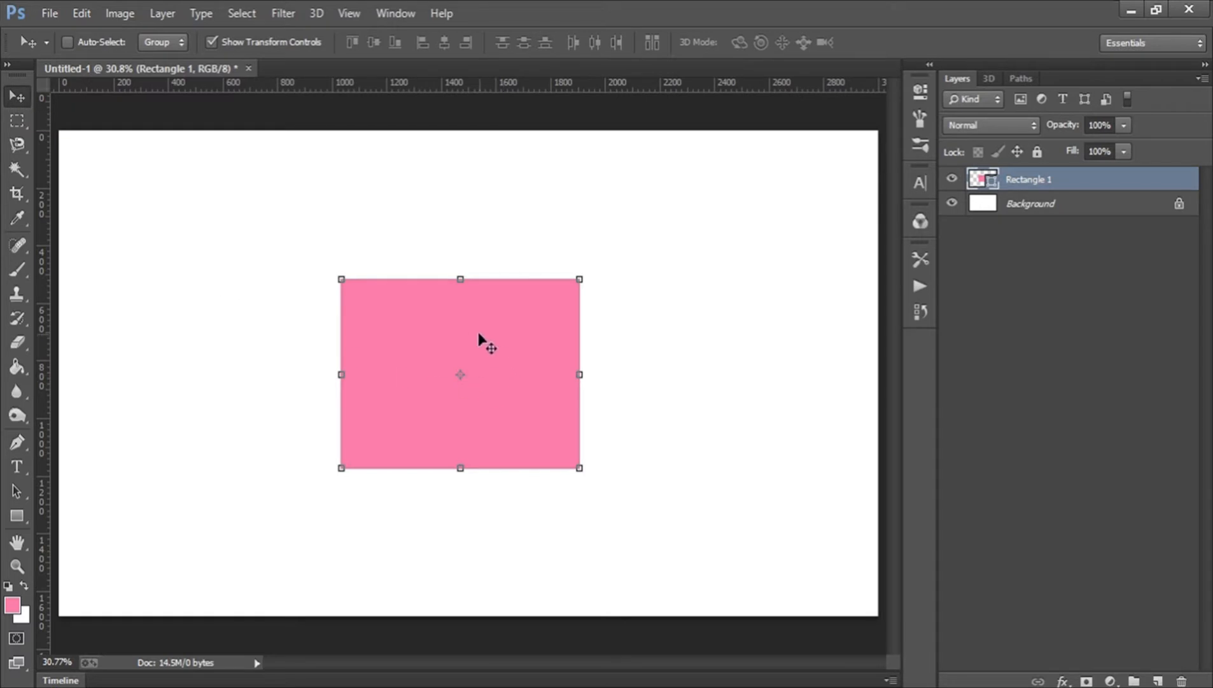
pyautogui.moveTo(490, 344); pyautogui.dragTo(483, 242)
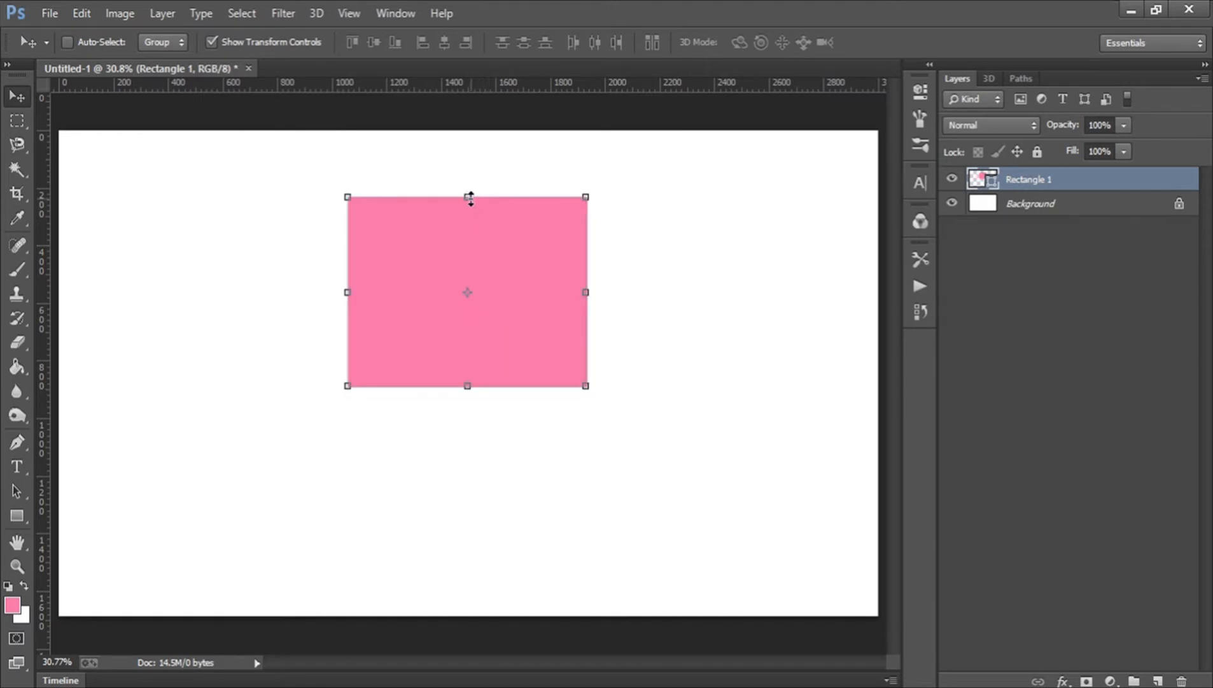
pyautogui.moveTo(469, 198); pyautogui.dragTo(476, 136)
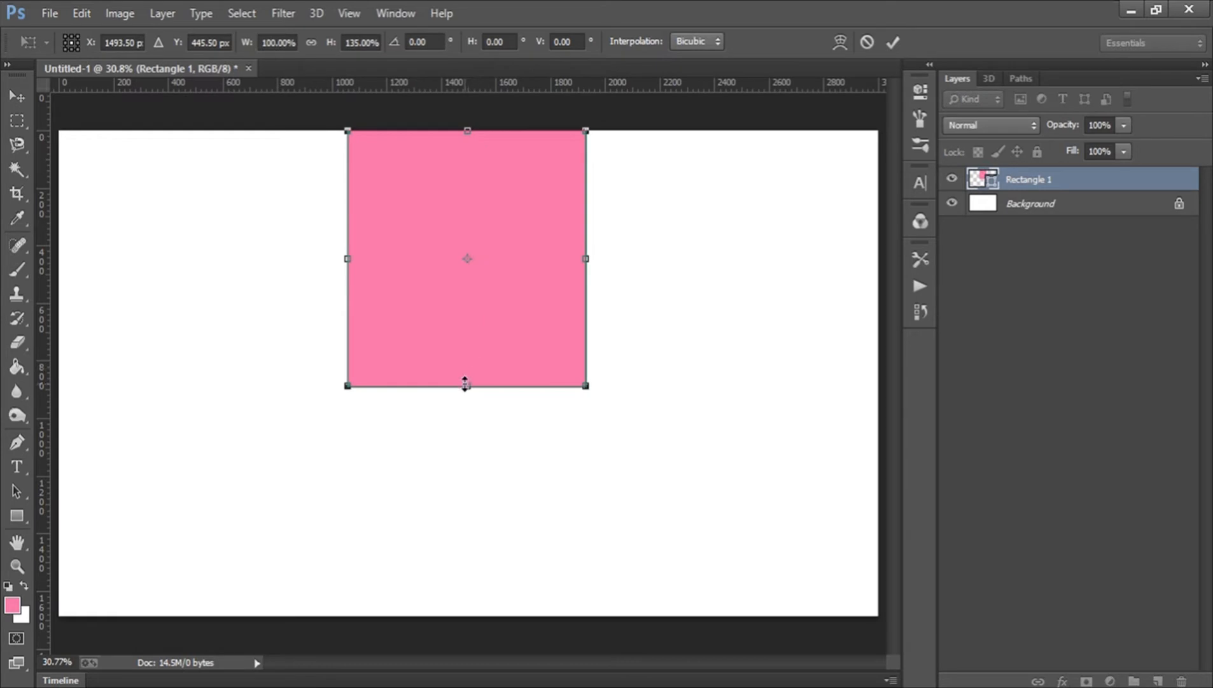
pyautogui.moveTo(468, 384); pyautogui.dragTo(470, 559)
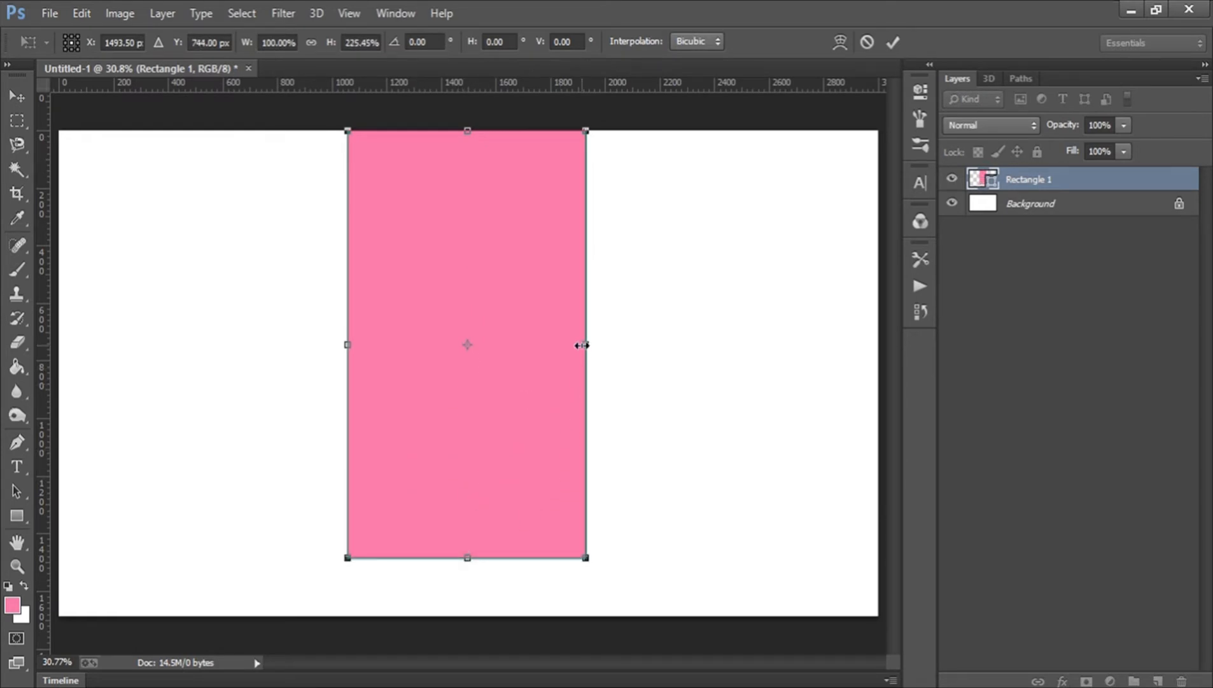
pyautogui.moveTo(581, 345); pyautogui.dragTo(810, 330)
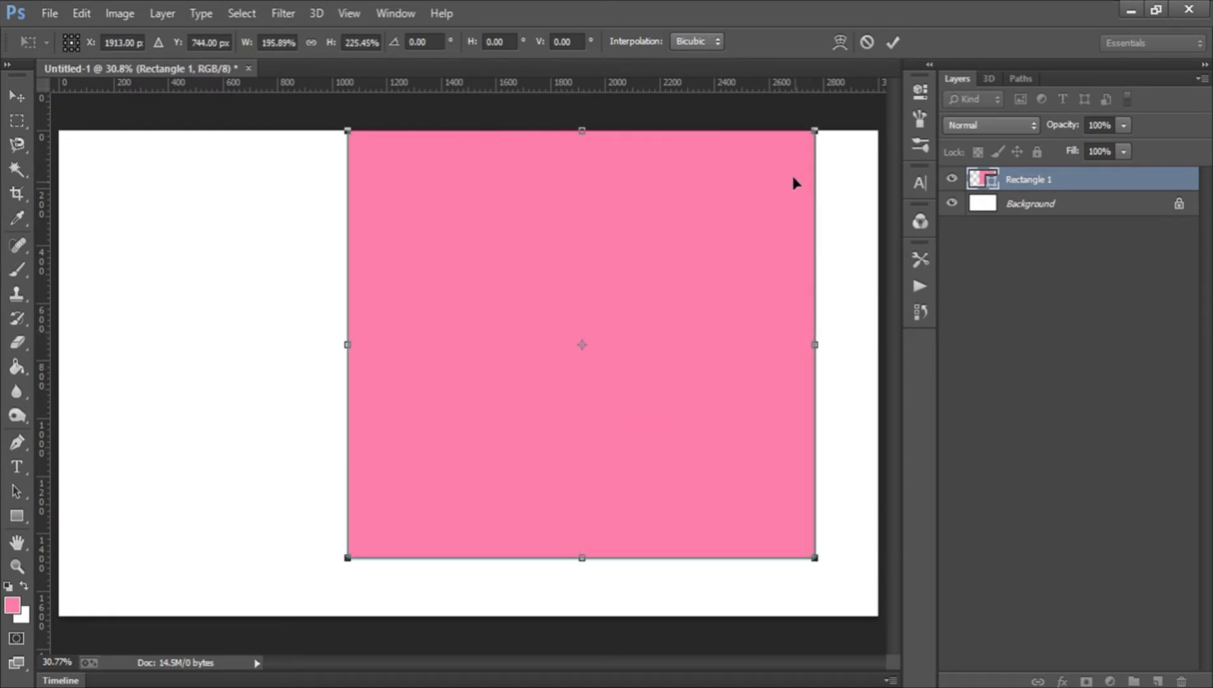
pyautogui.moveTo(814, 132); pyautogui.dragTo(700, 236)
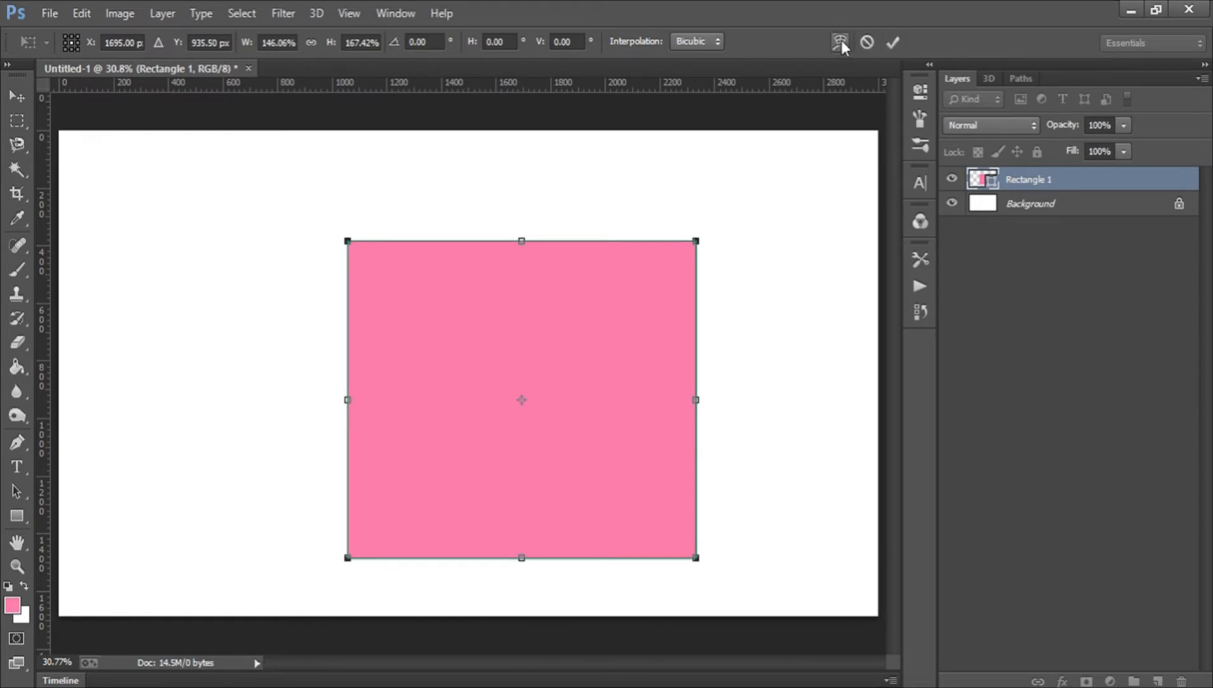
pyautogui.click(892, 43)
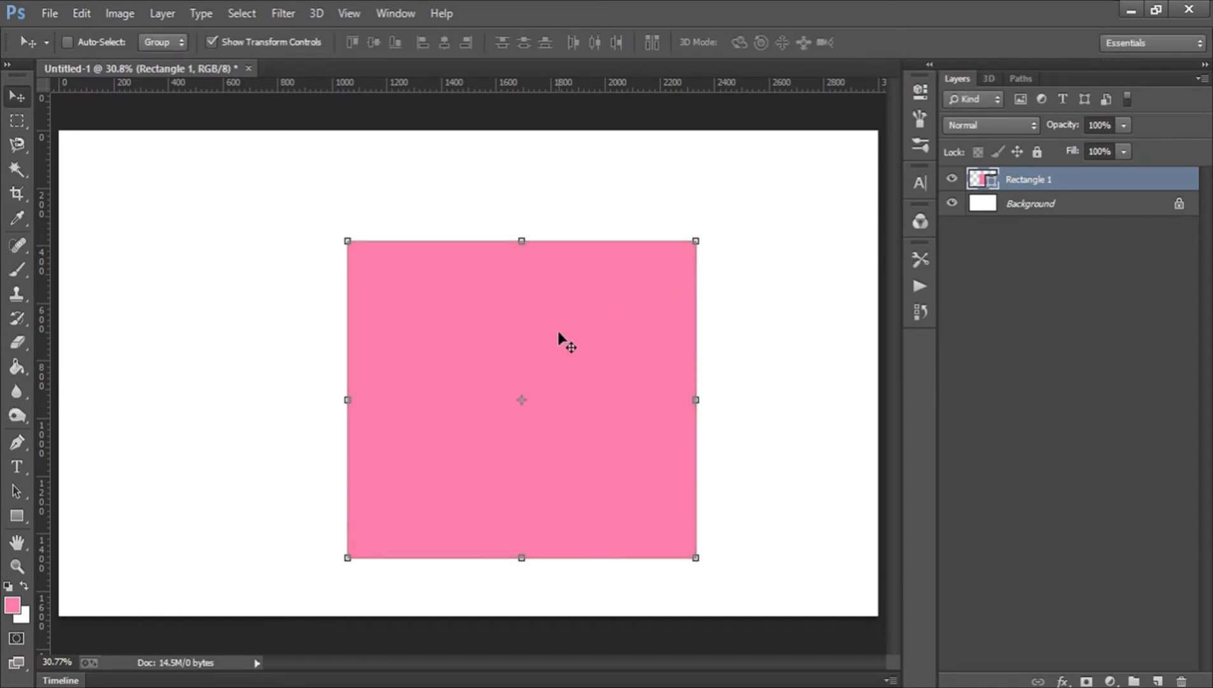
# Move the rectangle up and to the left on the canvas.
pyautogui.moveTo(587, 344); pyautogui.dragTo(531, 317)
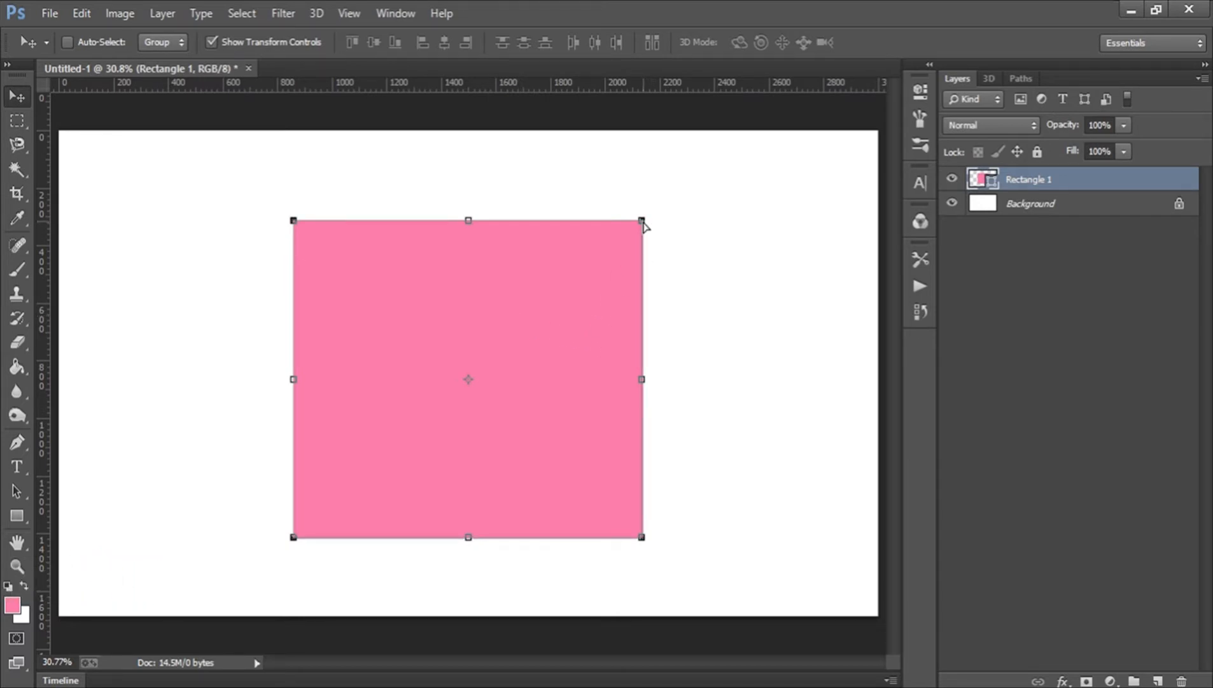
# Distort the rectangle by pulling each of its four corners outward into an irregular quadrilateral and commit.
pyautogui.moveTo(643, 223); pyautogui.dragTo(707, 256)
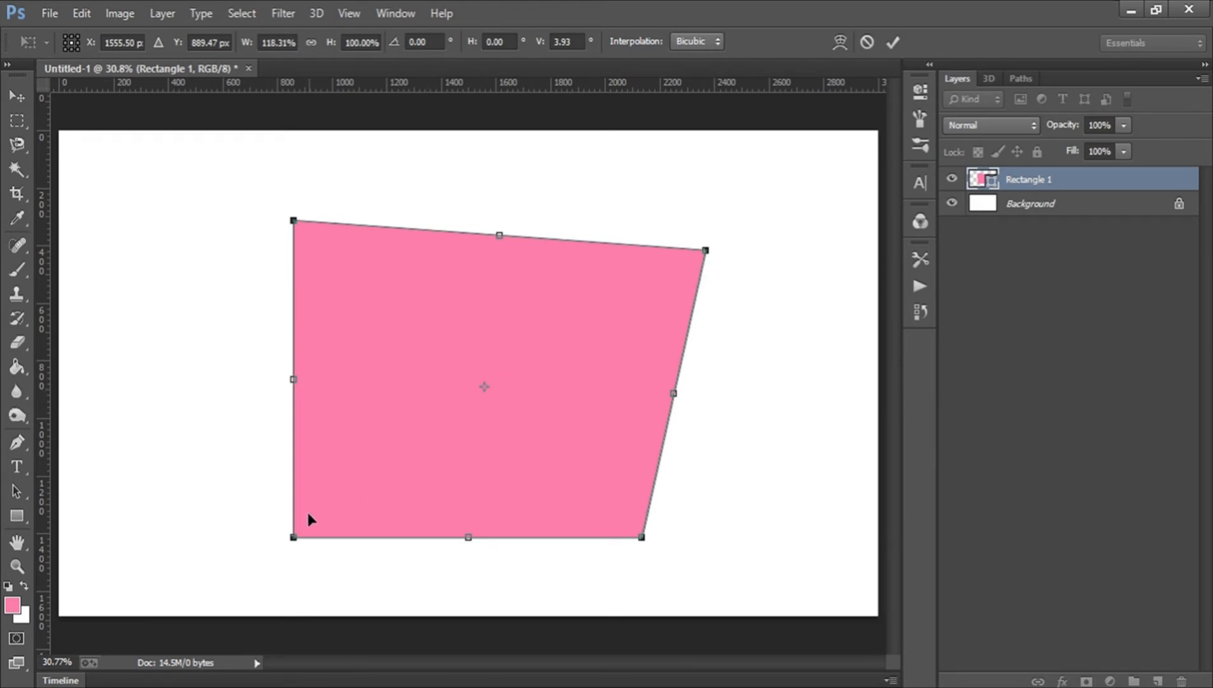
pyautogui.moveTo(292, 541); pyautogui.dragTo(187, 450)
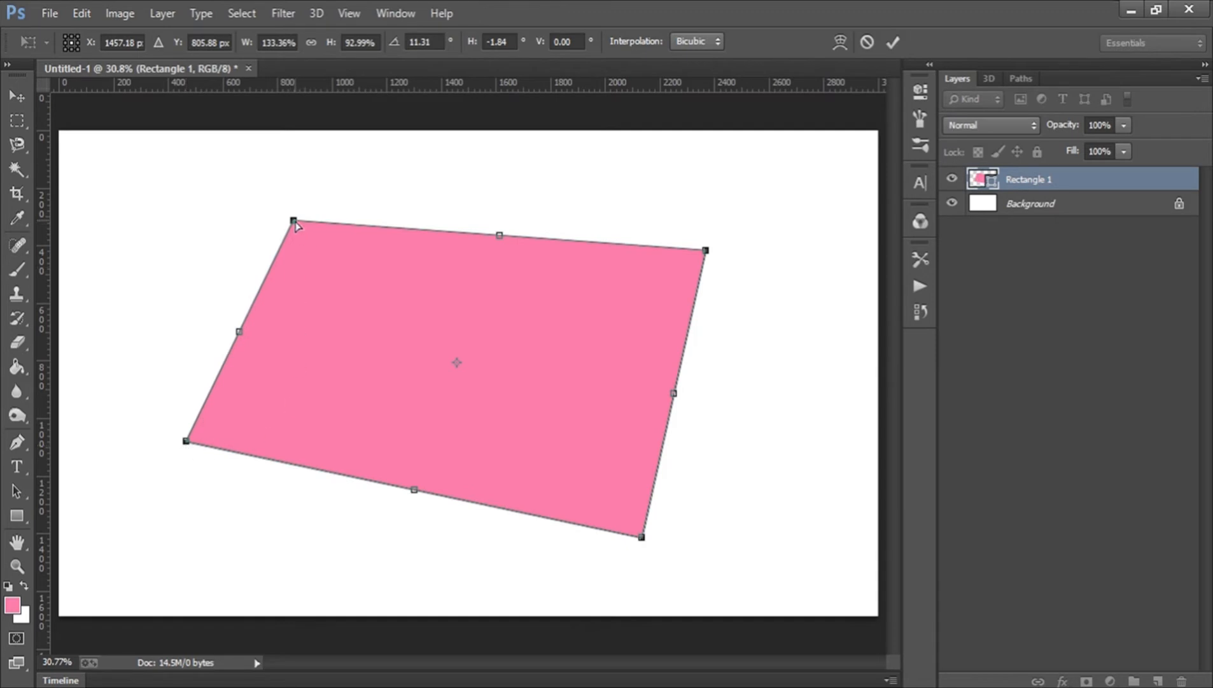
pyautogui.moveTo(293, 221); pyautogui.dragTo(402, 182)
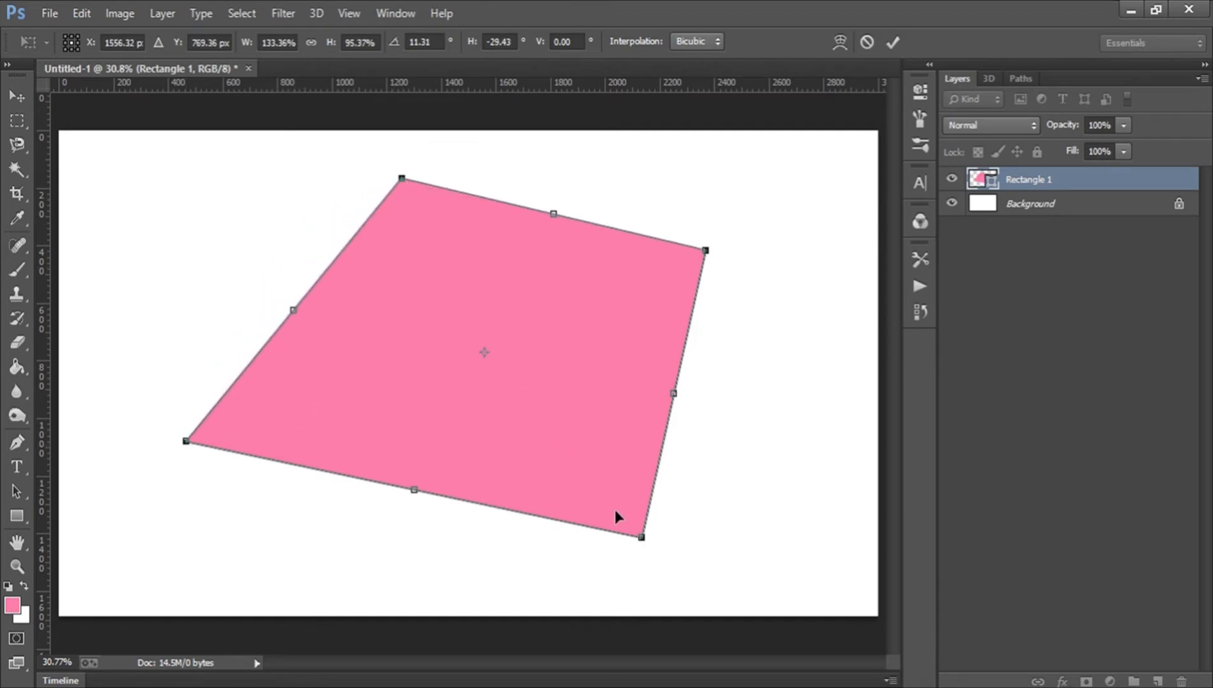
pyautogui.moveTo(642, 545); pyautogui.dragTo(552, 538)
pyautogui.press('Return')
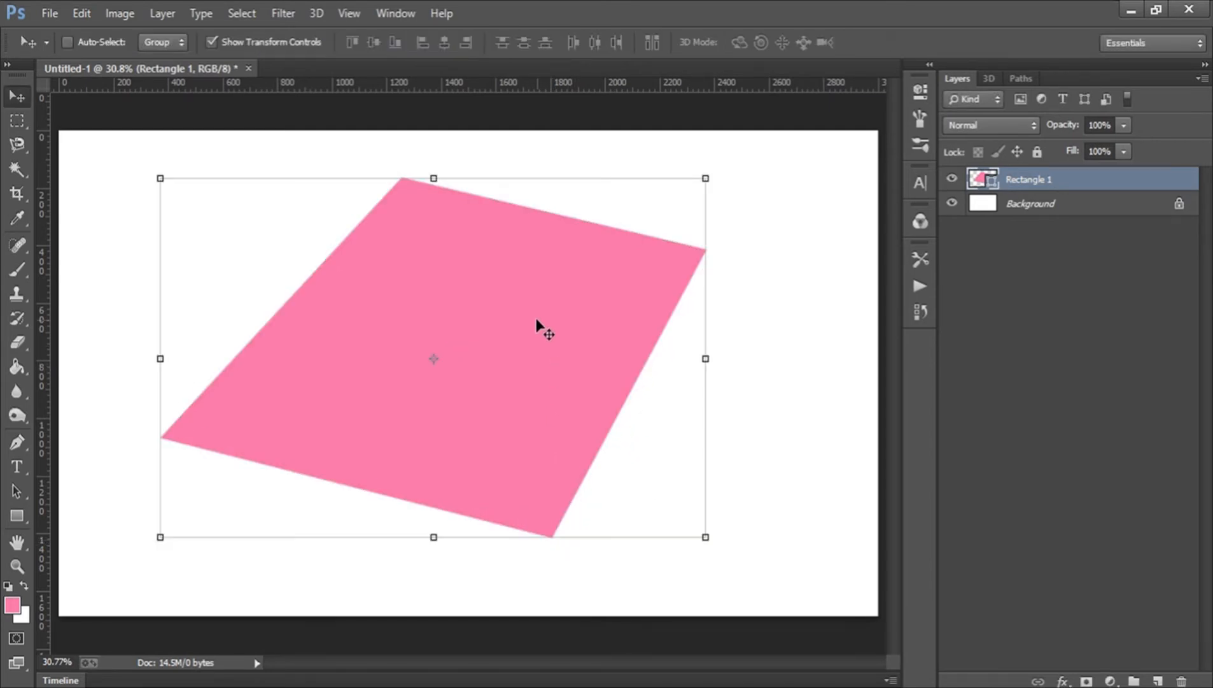
# Nudge the distorted shape slightly right, then undo and redo that move several times.
pyautogui.moveTo(537, 320); pyautogui.dragTo(562, 308)
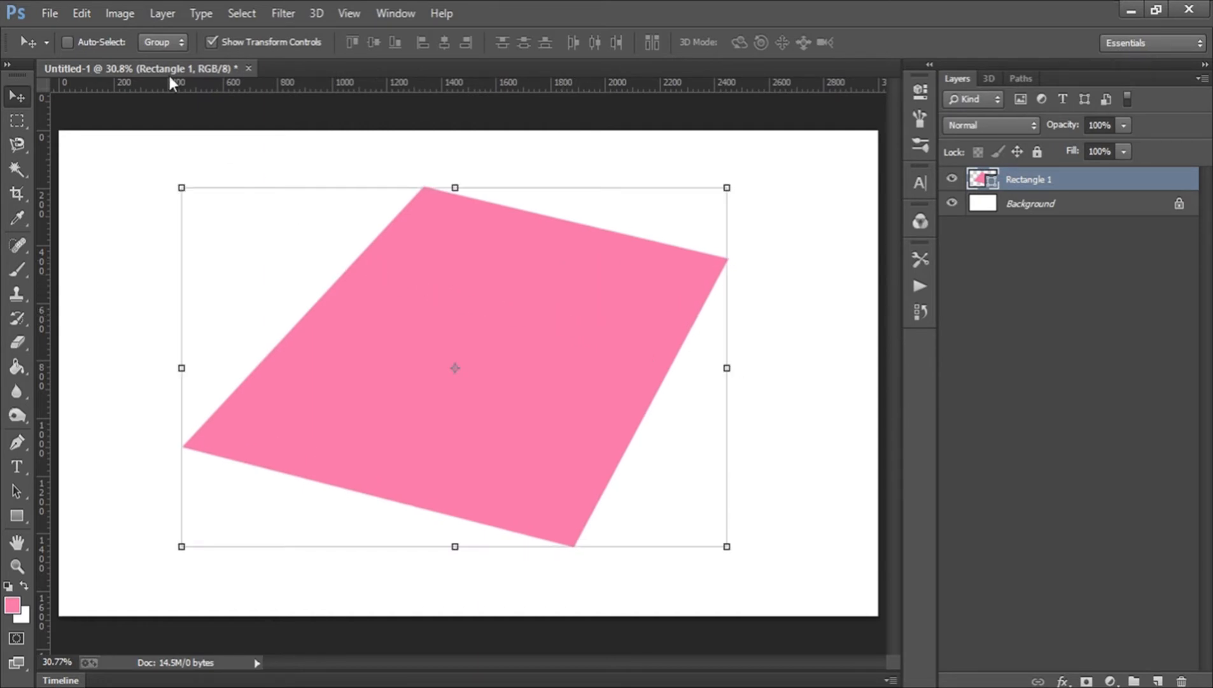
pyautogui.click(82, 13)
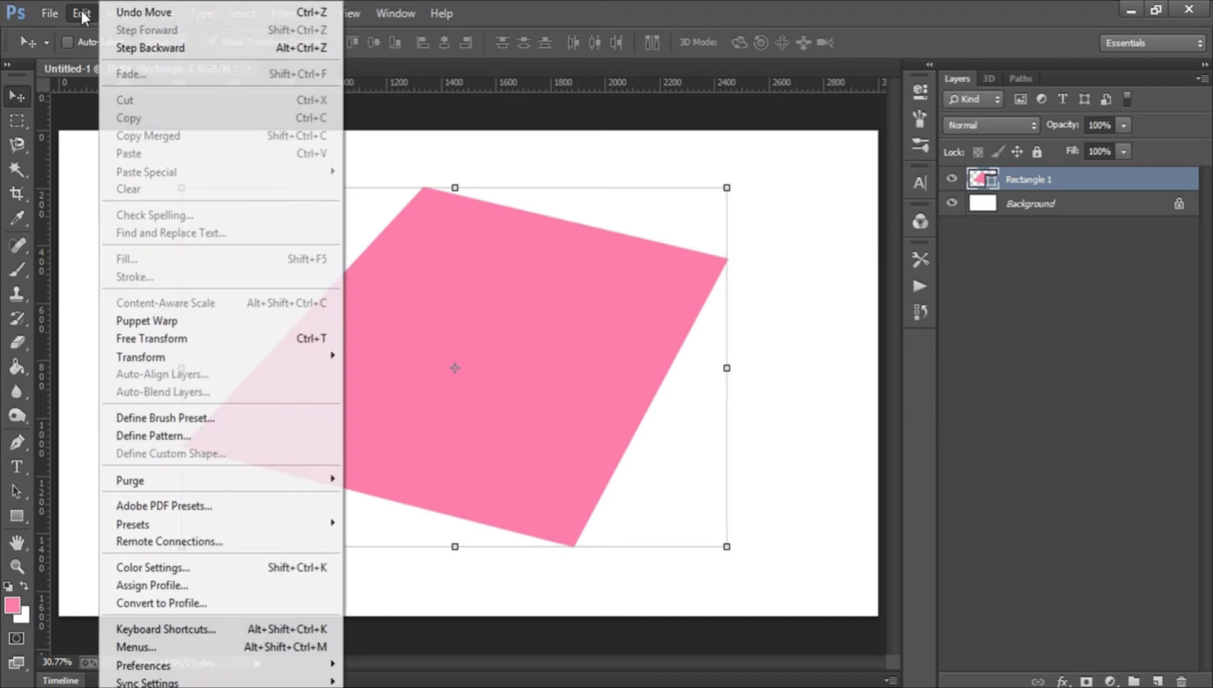
pyautogui.click(145, 13)
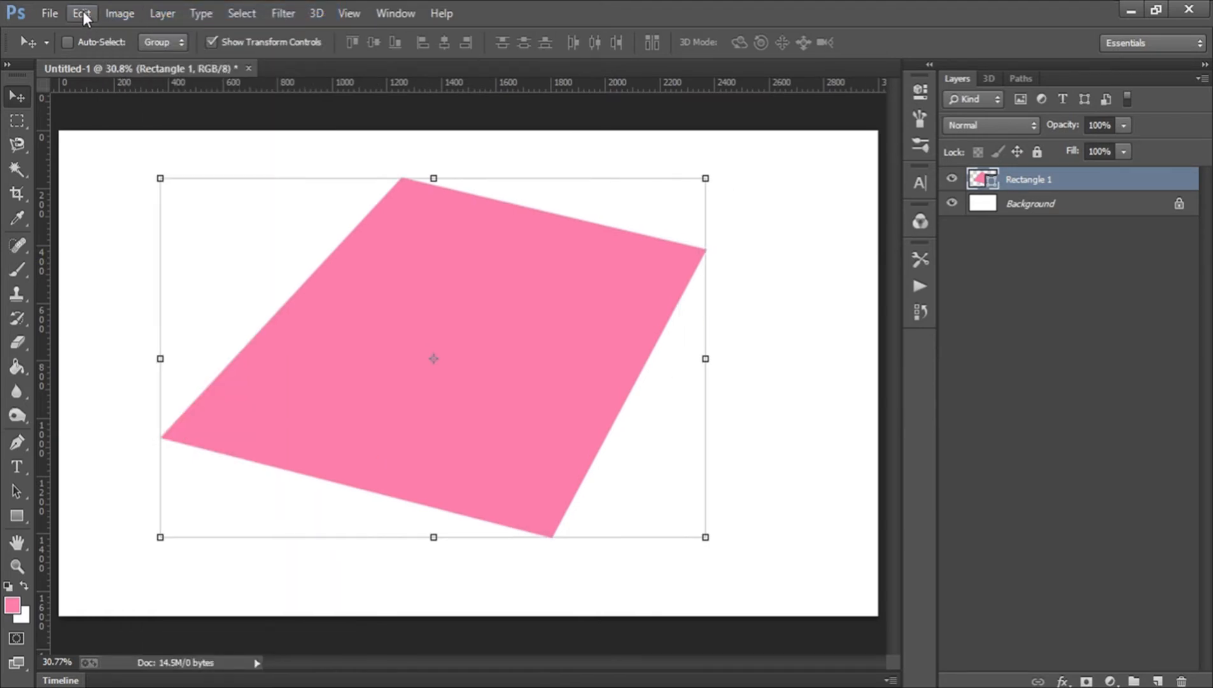
pyautogui.click(83, 11)
pyautogui.click(115, 13)
pyautogui.click(80, 13)
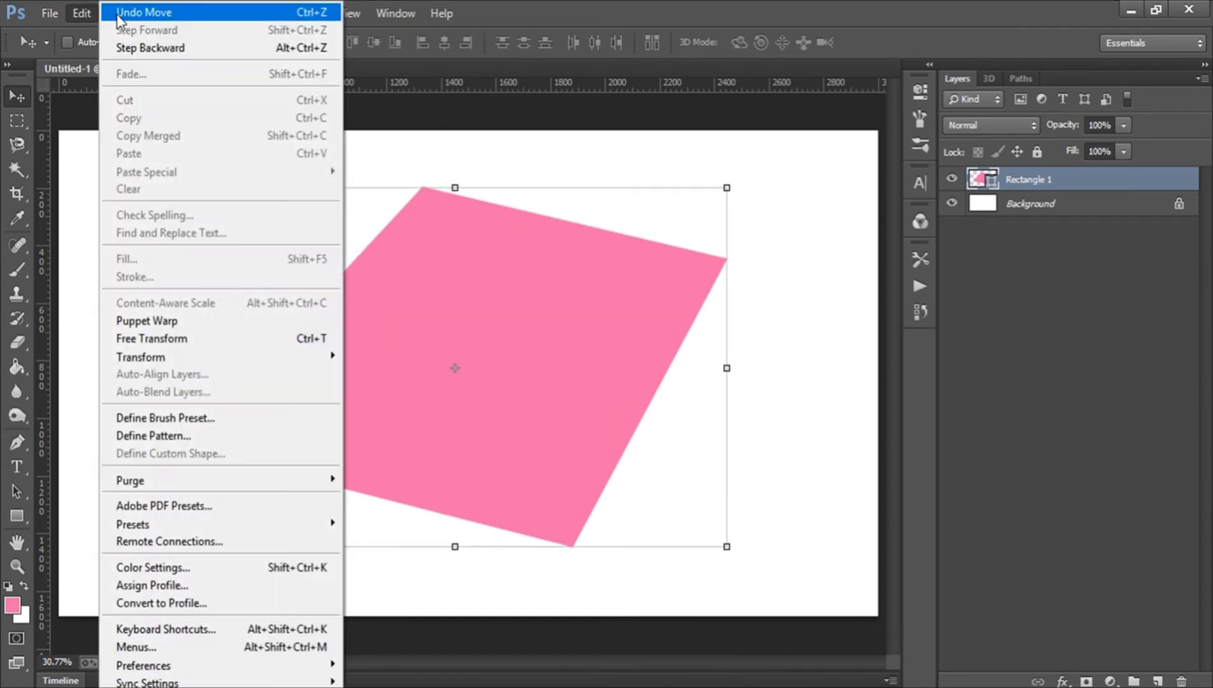
pyautogui.click(85, 14)
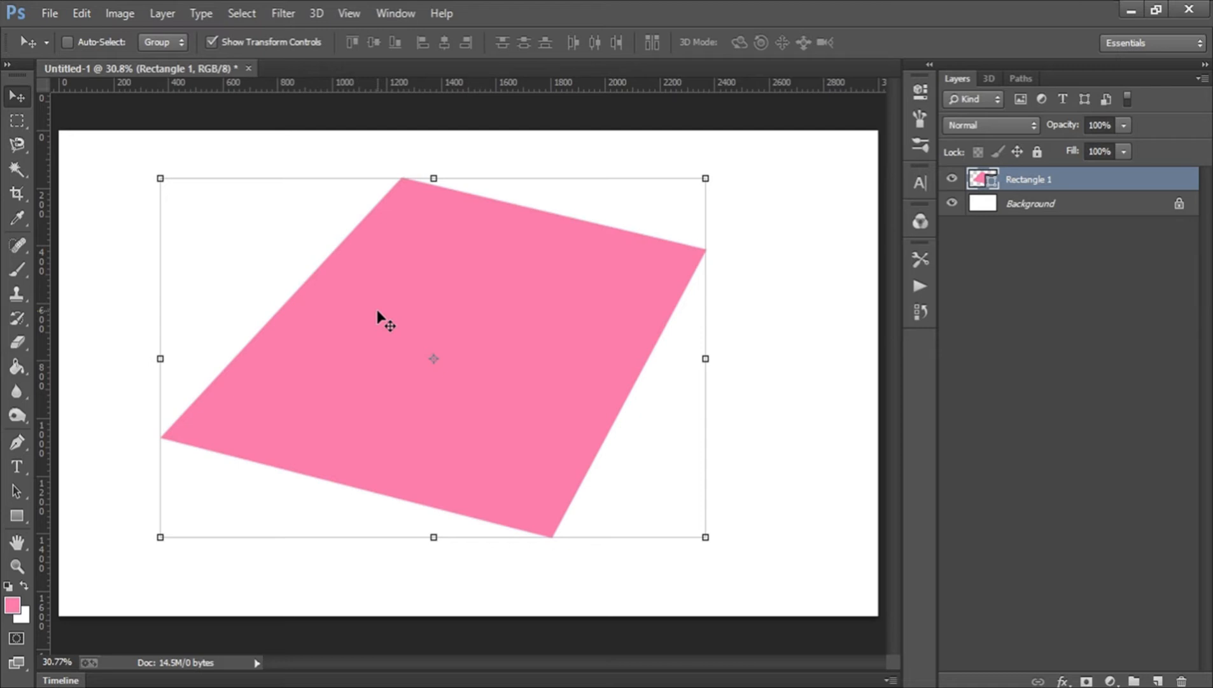
pyautogui.hotkey('ctrl', 'z')
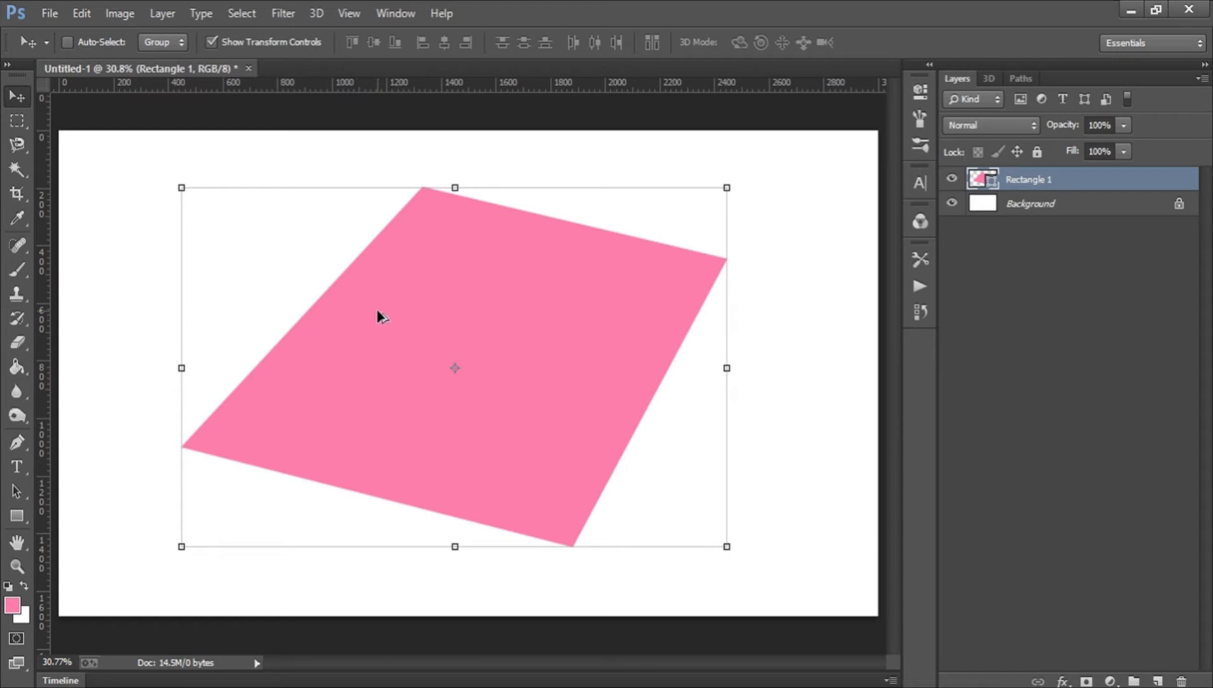
# Step backward through the history to remove the move and the corner distortion.
pyautogui.hotkey('ctrl', 'alt', 'z')
pyautogui.hotkey('ctrl', 'alt', 'z')
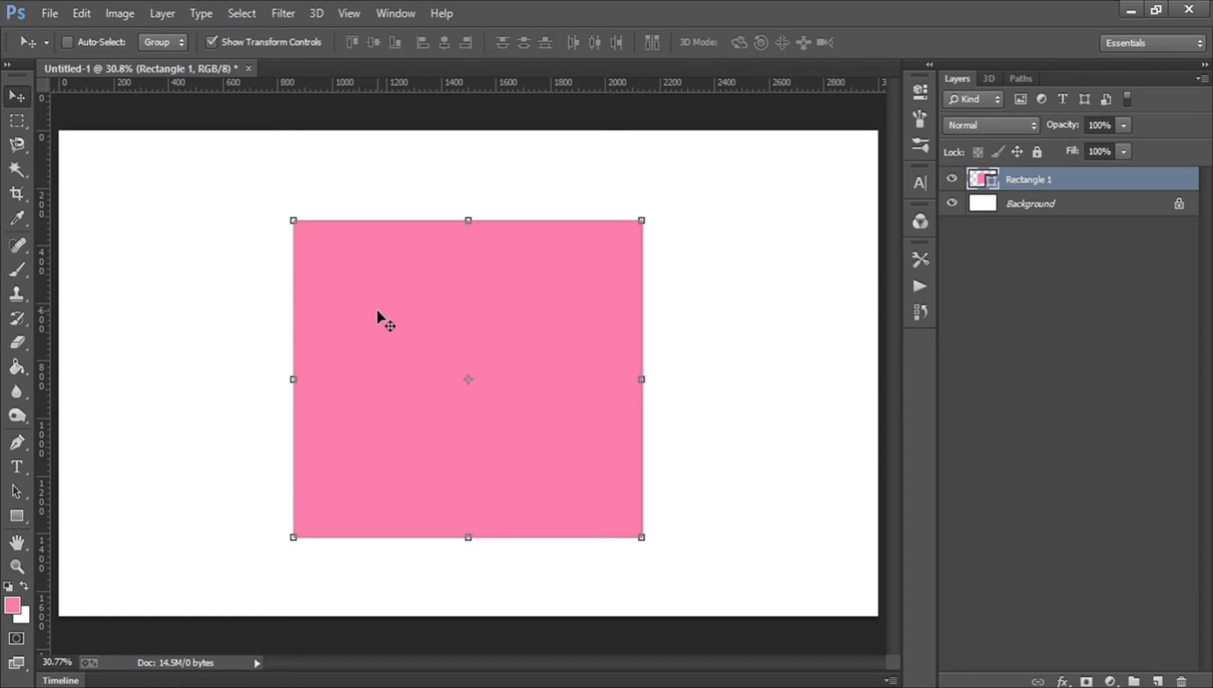
pyautogui.hotkey('ctrl', 'alt', 'z')
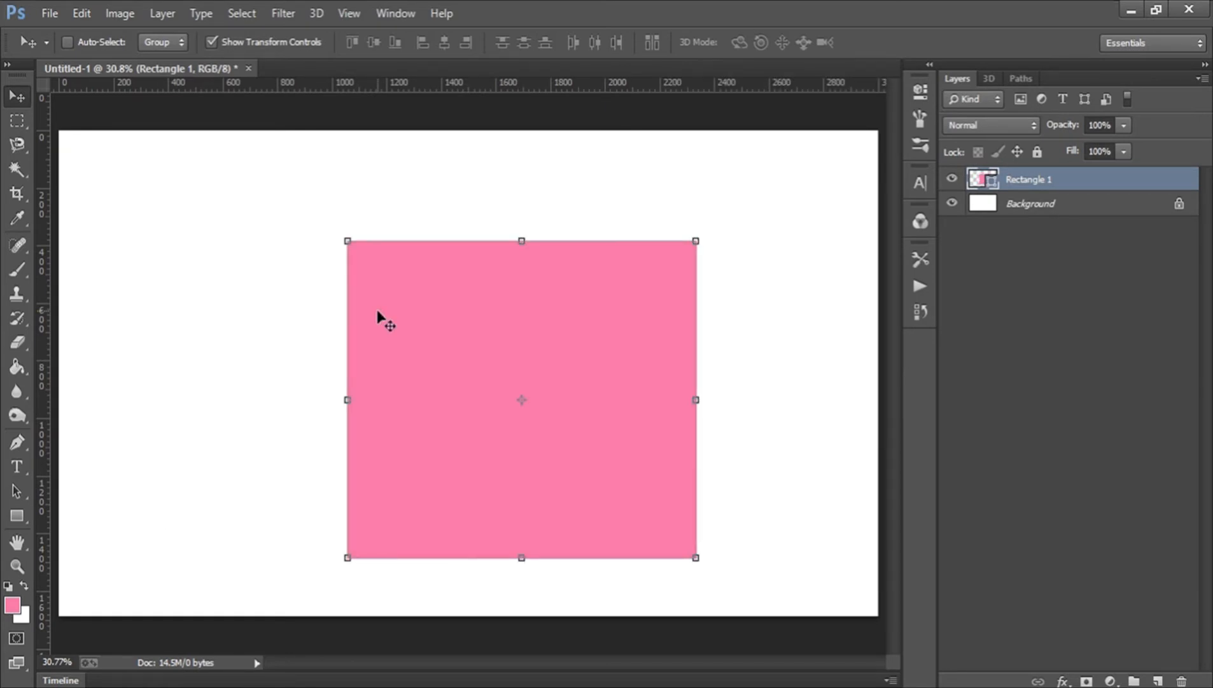
pyautogui.hotkey('ctrl', 'alt', 'z')
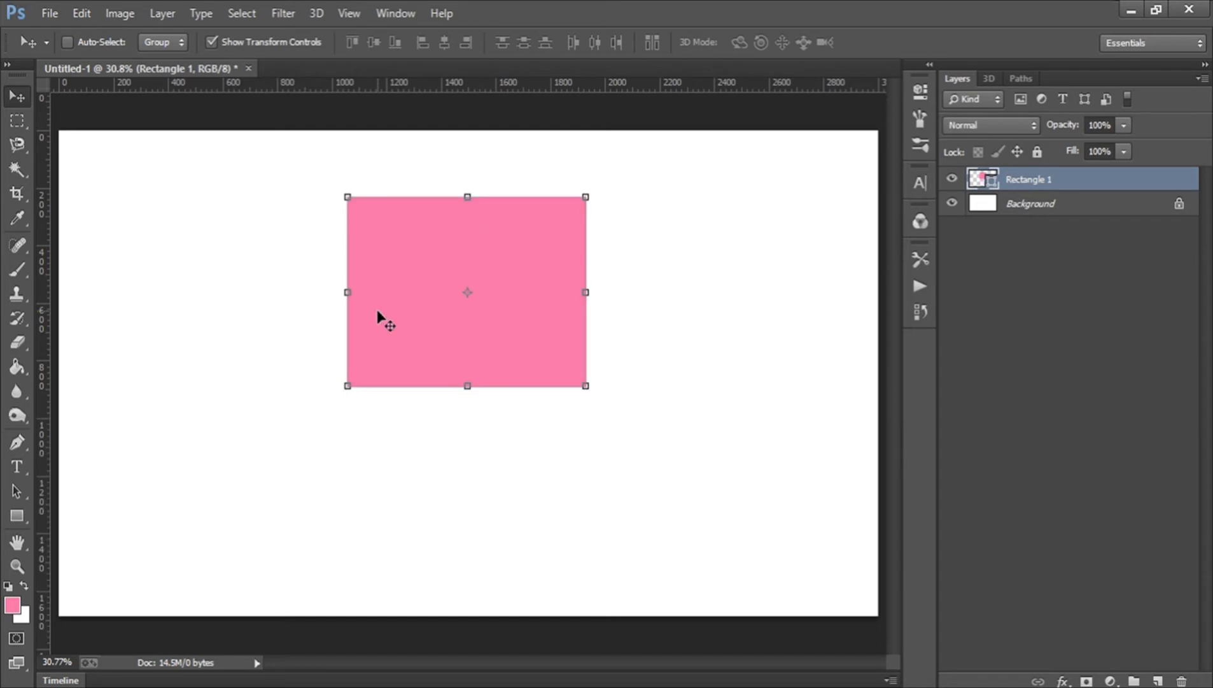
pyautogui.hotkey('ctrl', 'alt', 'z')
pyautogui.hotkey('ctrl', 'alt', 'z')
pyautogui.hotkey('ctrl', 'alt', 'z')
pyautogui.hotkey('ctrl', 'alt', 'z')
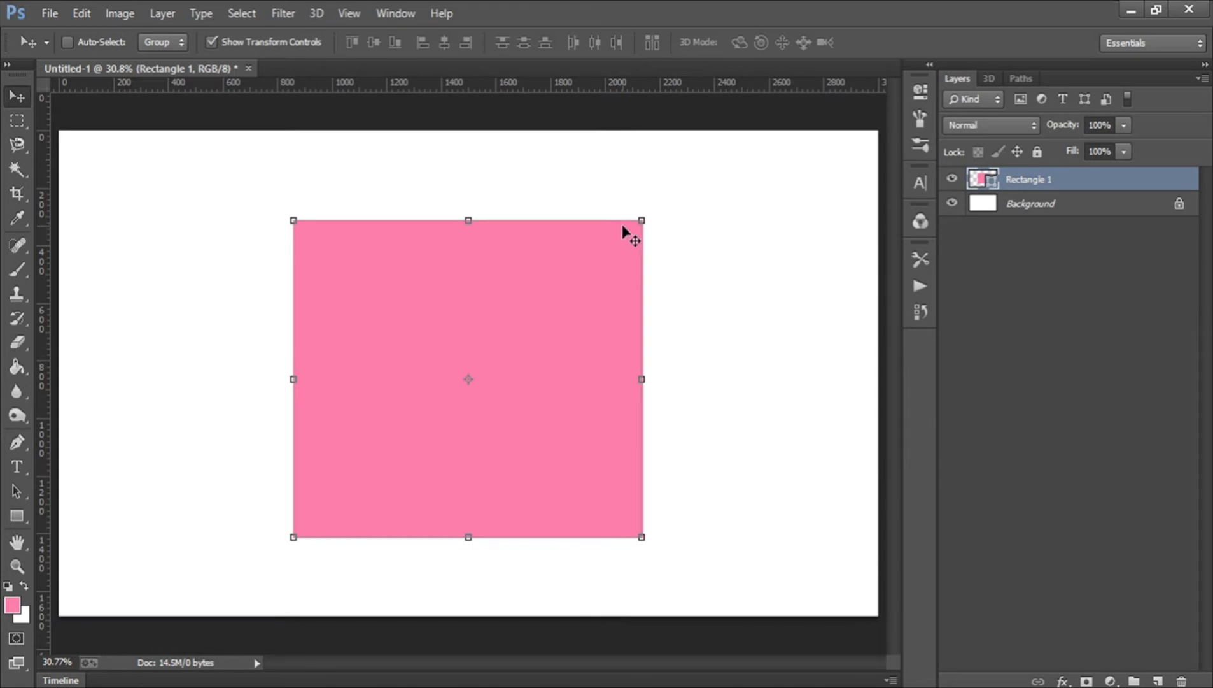
# Resize the rectangle with its transform handles, narrowing its width to about 95%, and commit.
pyautogui.moveTo(644, 215); pyautogui.dragTo(693, 266)
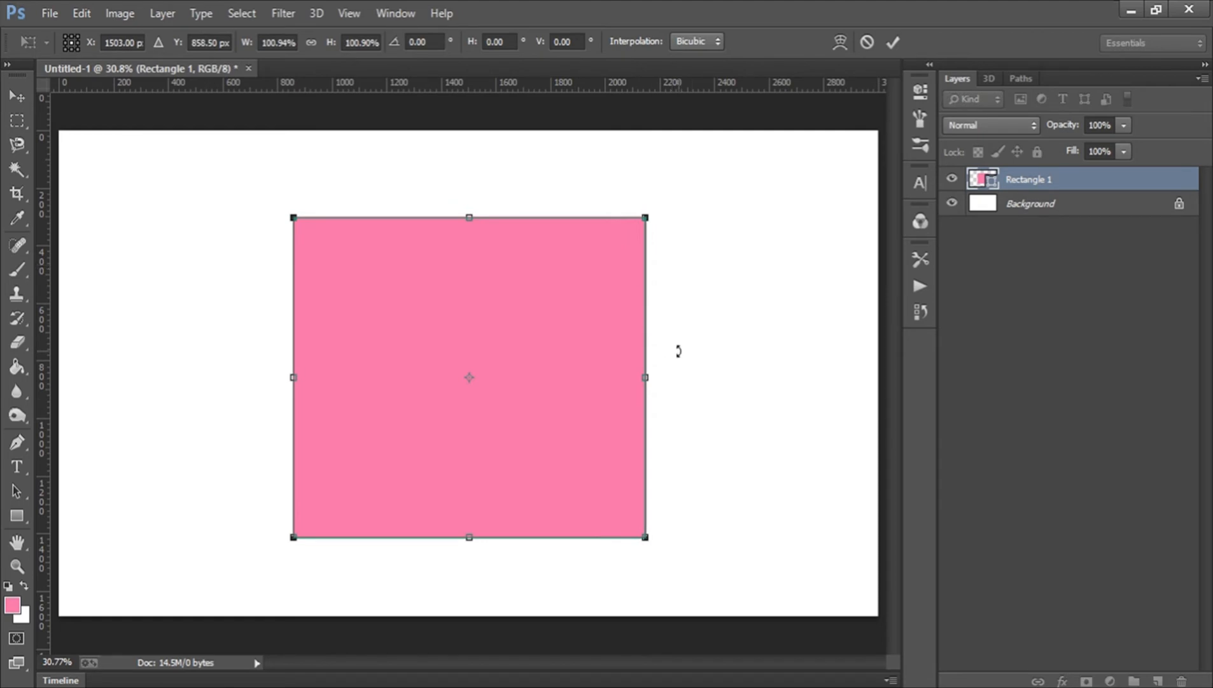
pyautogui.press('Return')
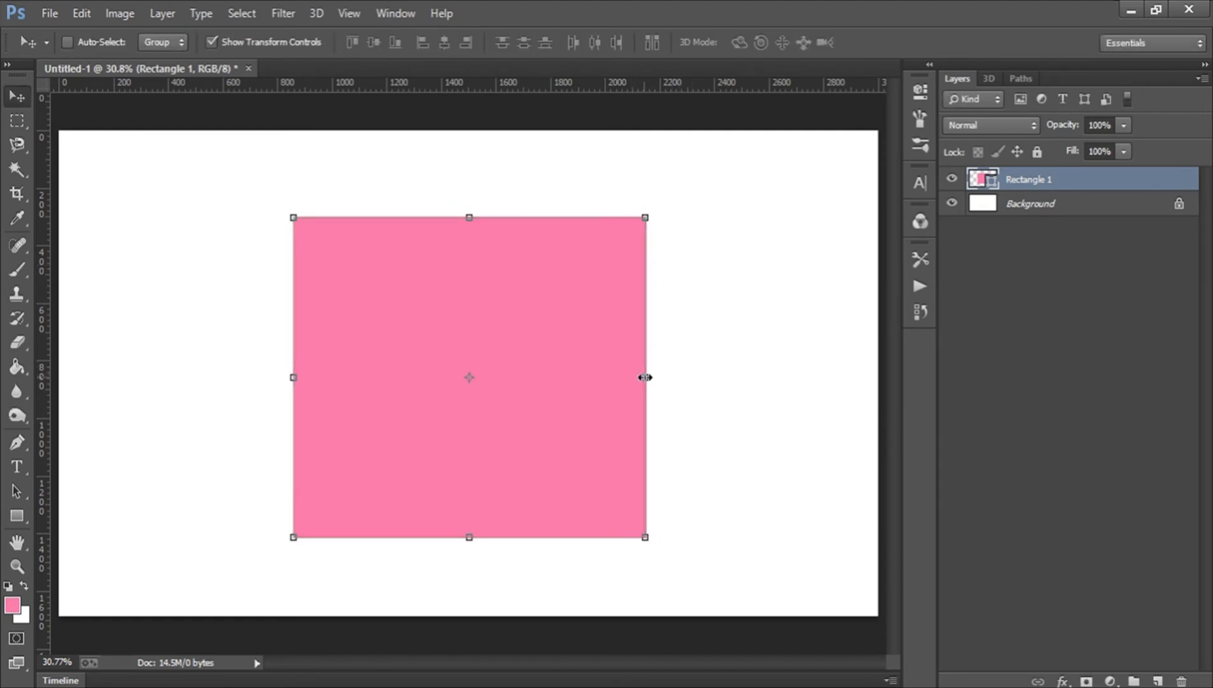
pyautogui.moveTo(646, 378); pyautogui.dragTo(618, 374)
pyautogui.press('Return')
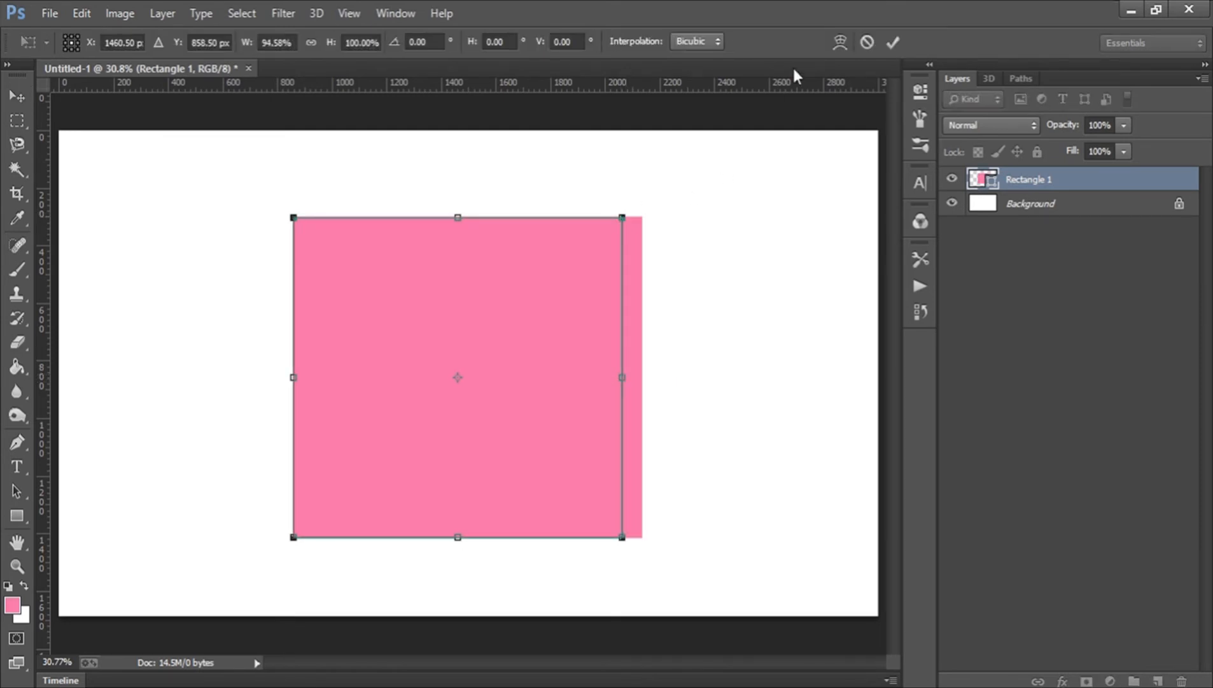
pyautogui.click(894, 38)
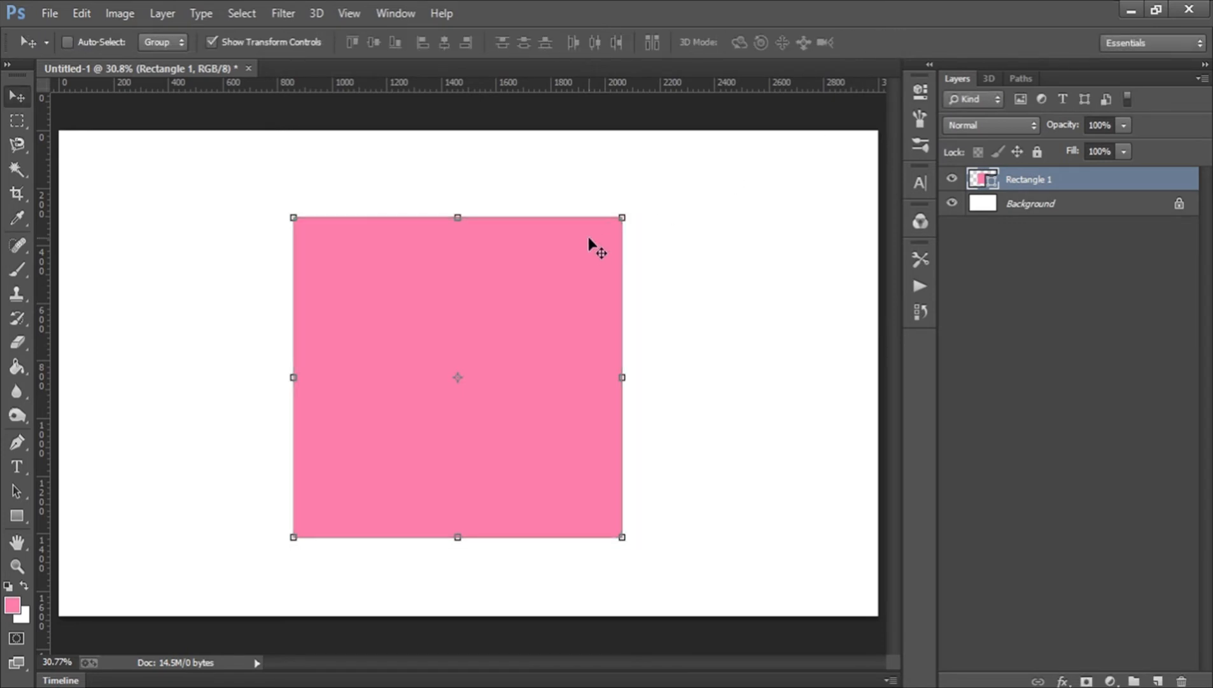
pyautogui.click(619, 217)
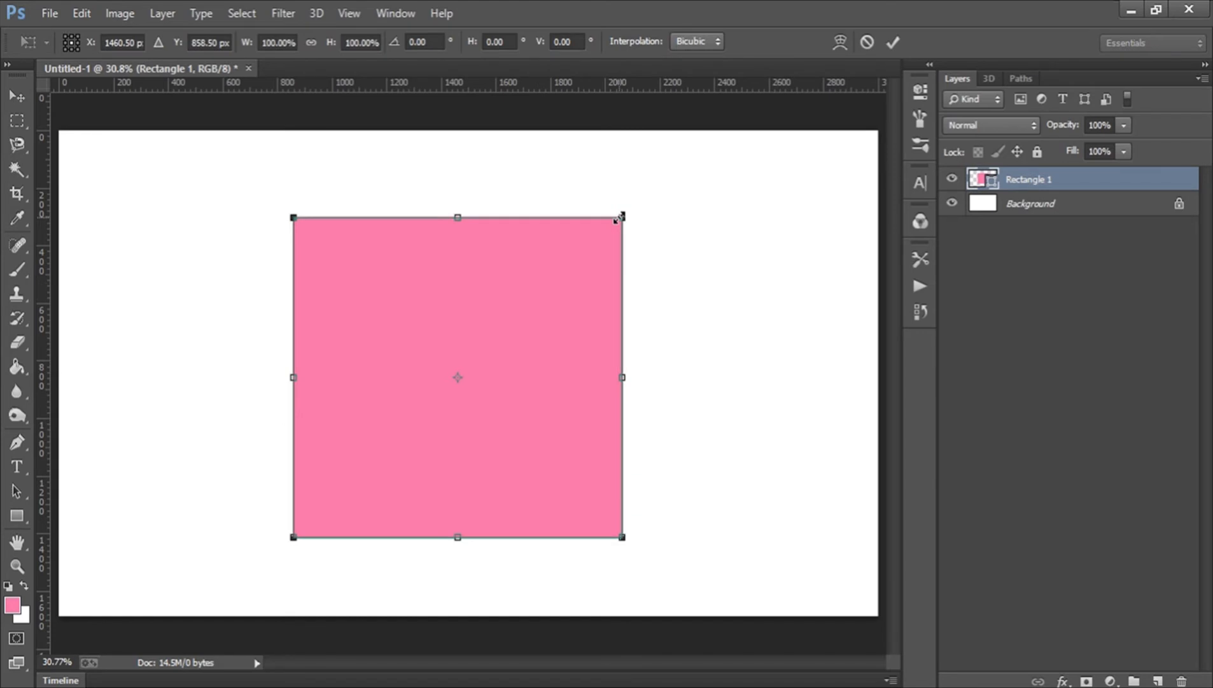
pyautogui.moveTo(619, 217); pyautogui.dragTo(413, 318)
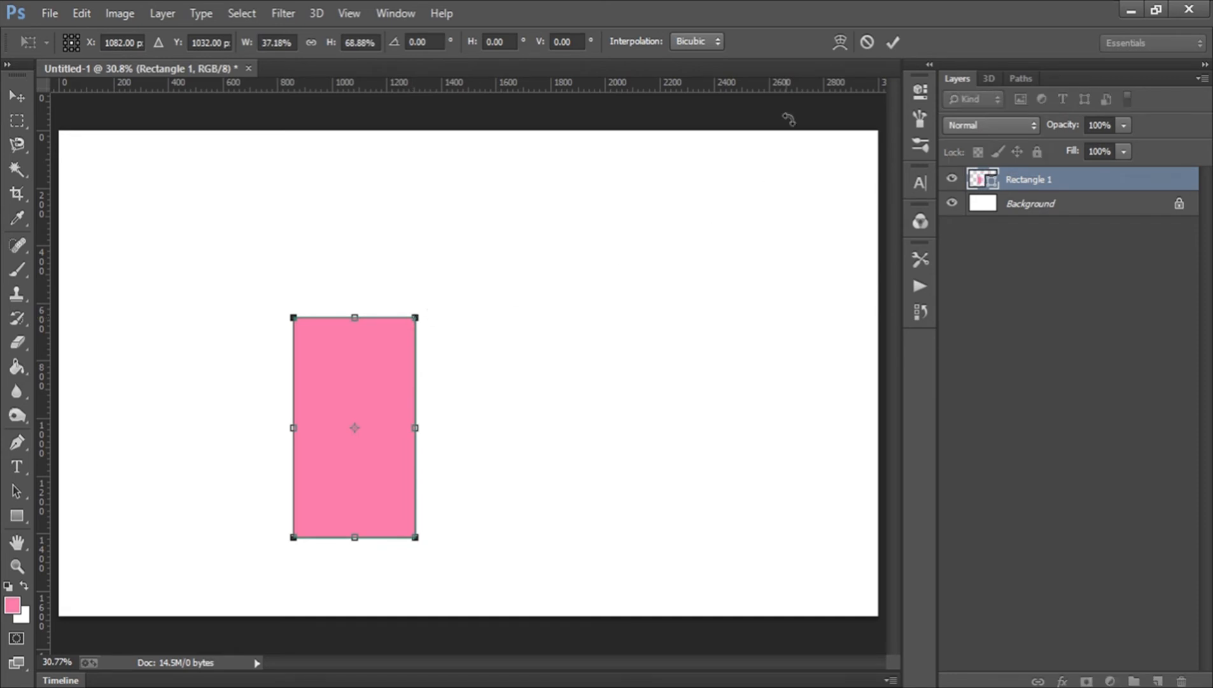
pyautogui.click(867, 42)
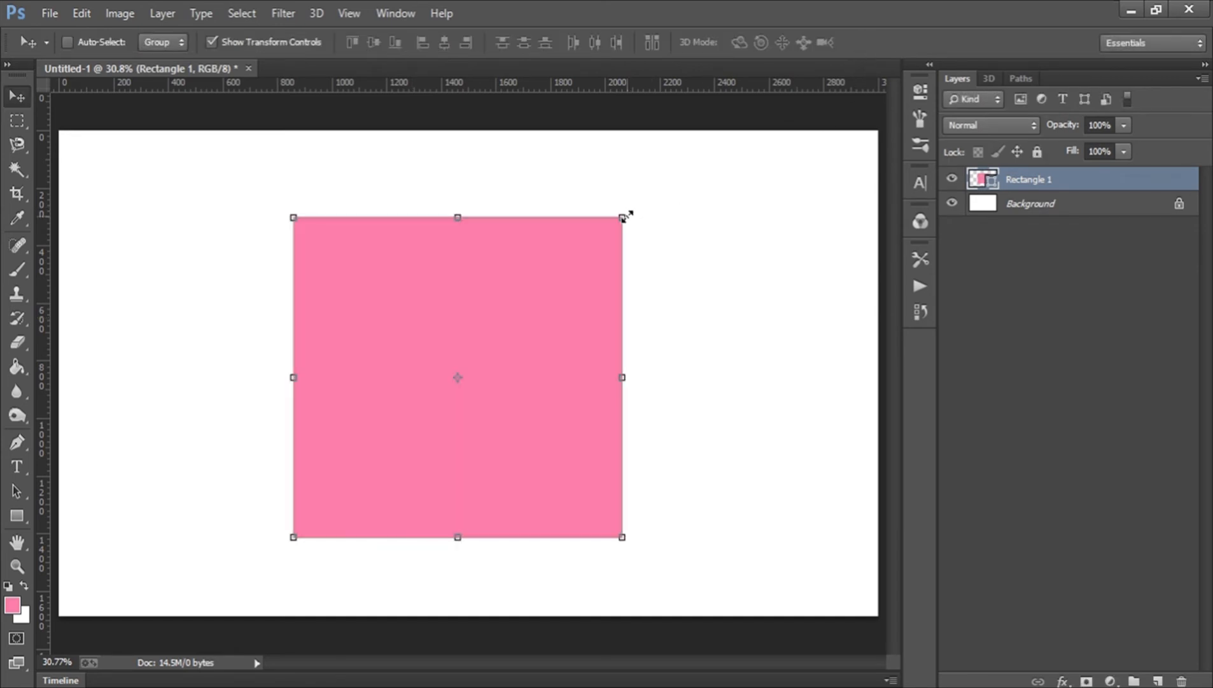
# Scale the rectangle proportionally to about 99%, move it up and right, commit, and nudge it back slightly.
pyautogui.moveTo(623, 217); pyautogui.dragTo(598, 256)
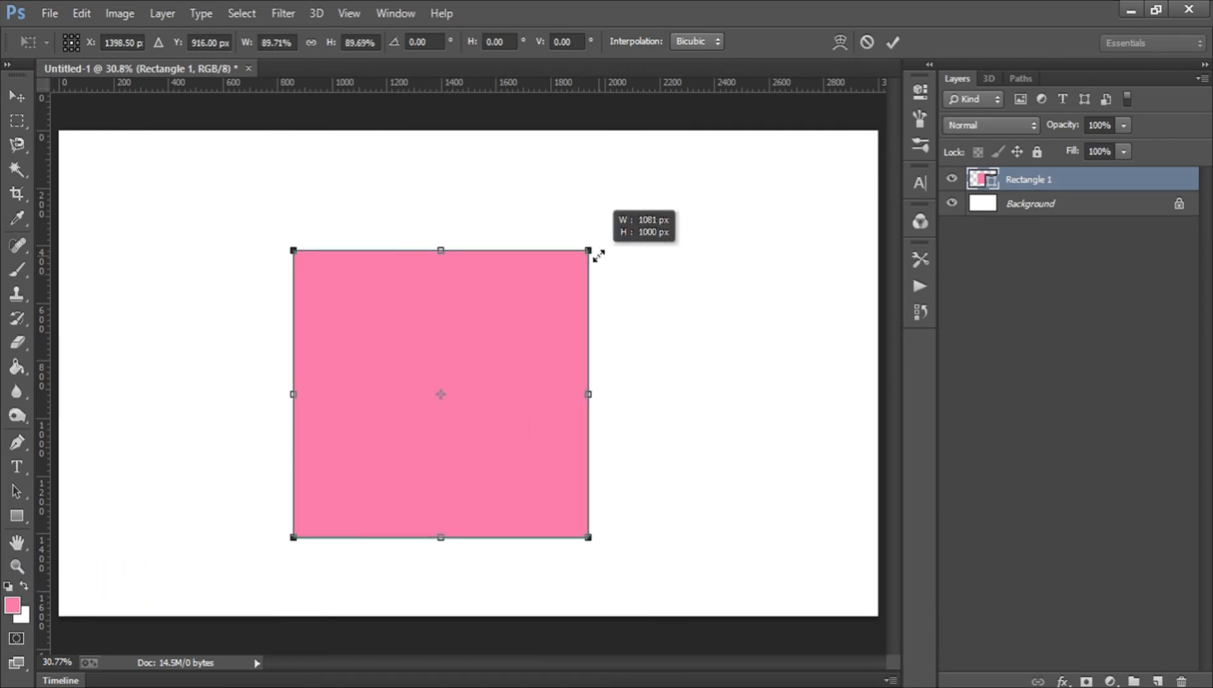
pyautogui.moveTo(598, 256); pyautogui.dragTo(636, 232)
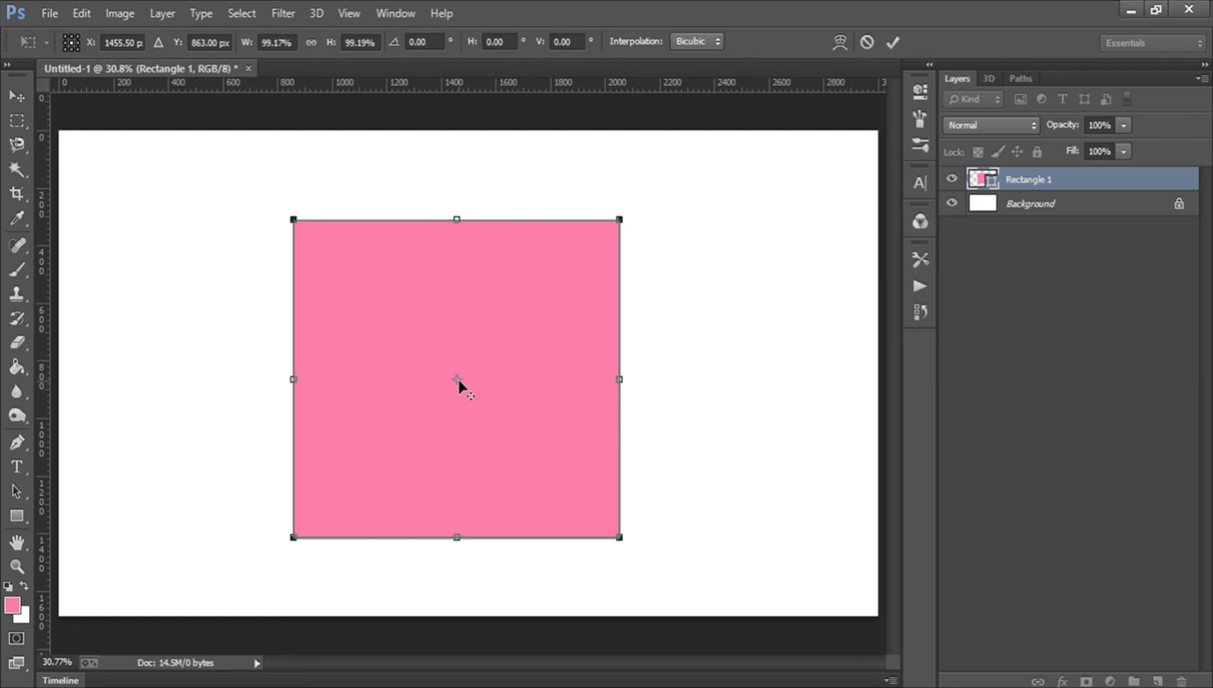
pyautogui.moveTo(459, 380); pyautogui.dragTo(543, 303)
pyautogui.press('Return')
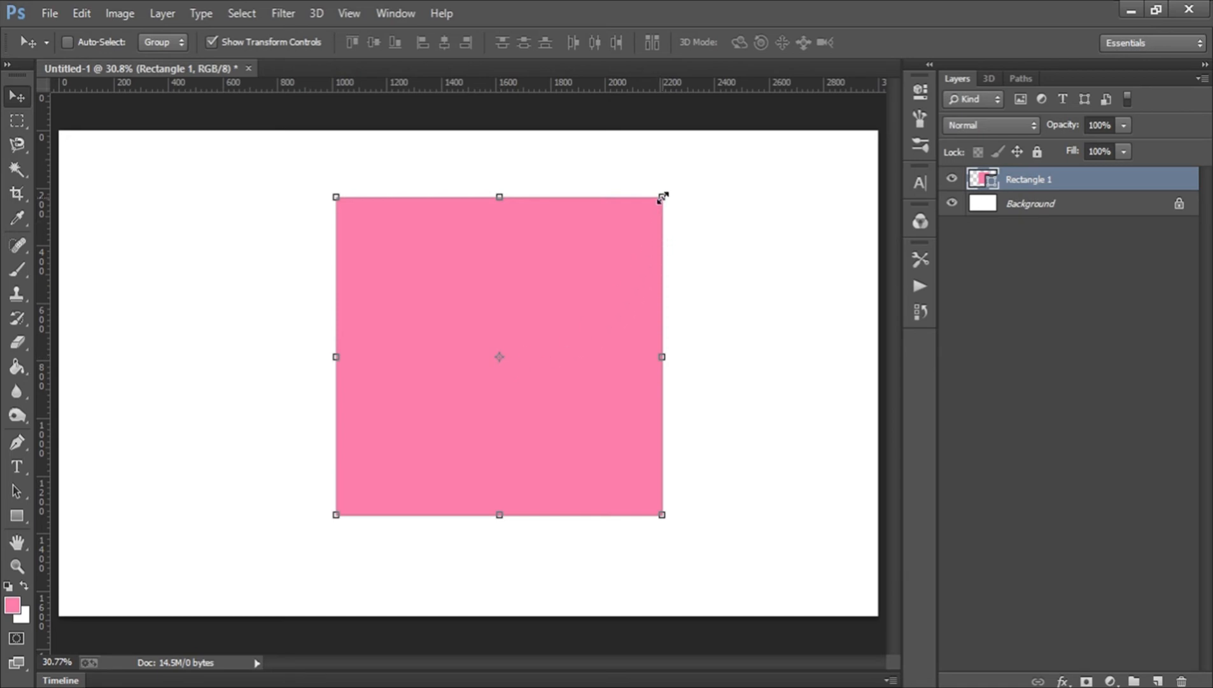
pyautogui.moveTo(514, 343); pyautogui.dragTo(506, 337)
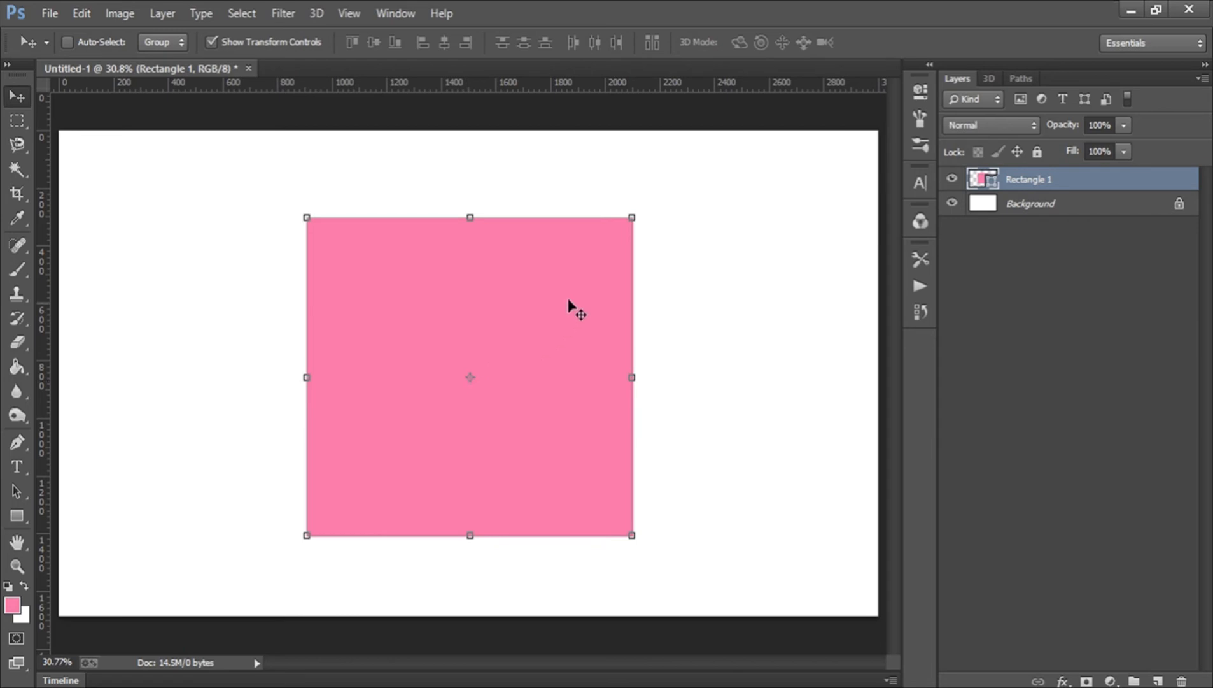
pyautogui.click(633, 216)
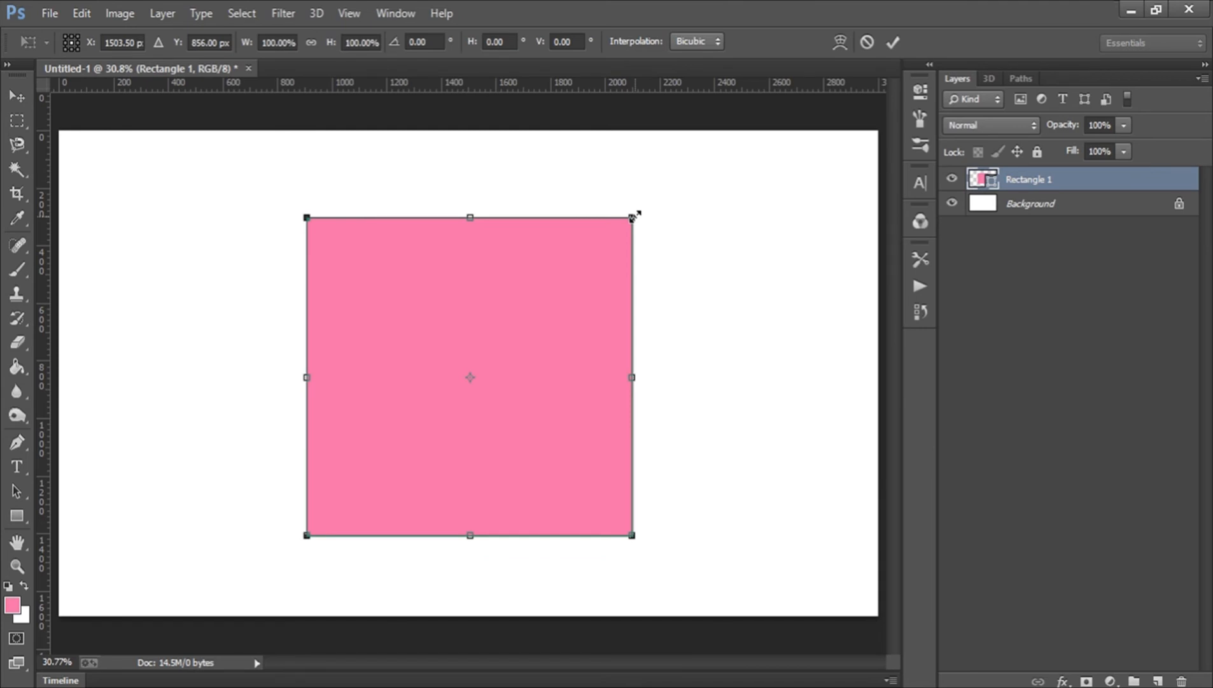
pyautogui.moveTo(633, 216); pyautogui.dragTo(559, 299)
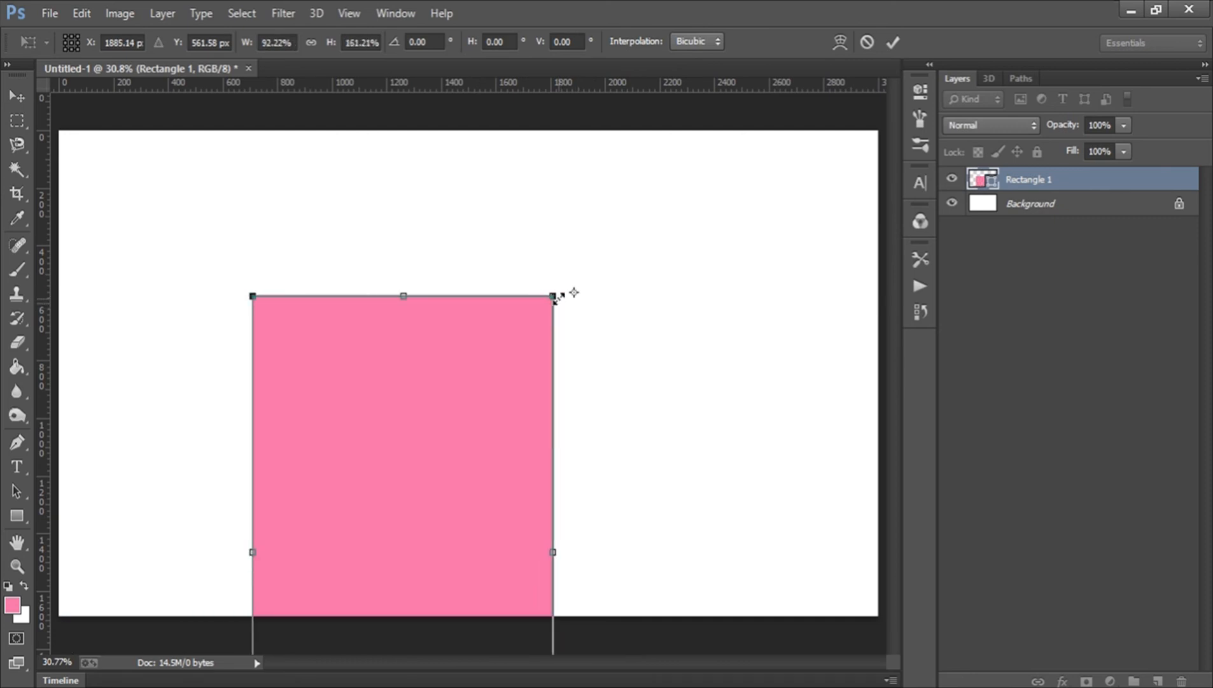
pyautogui.click(867, 42)
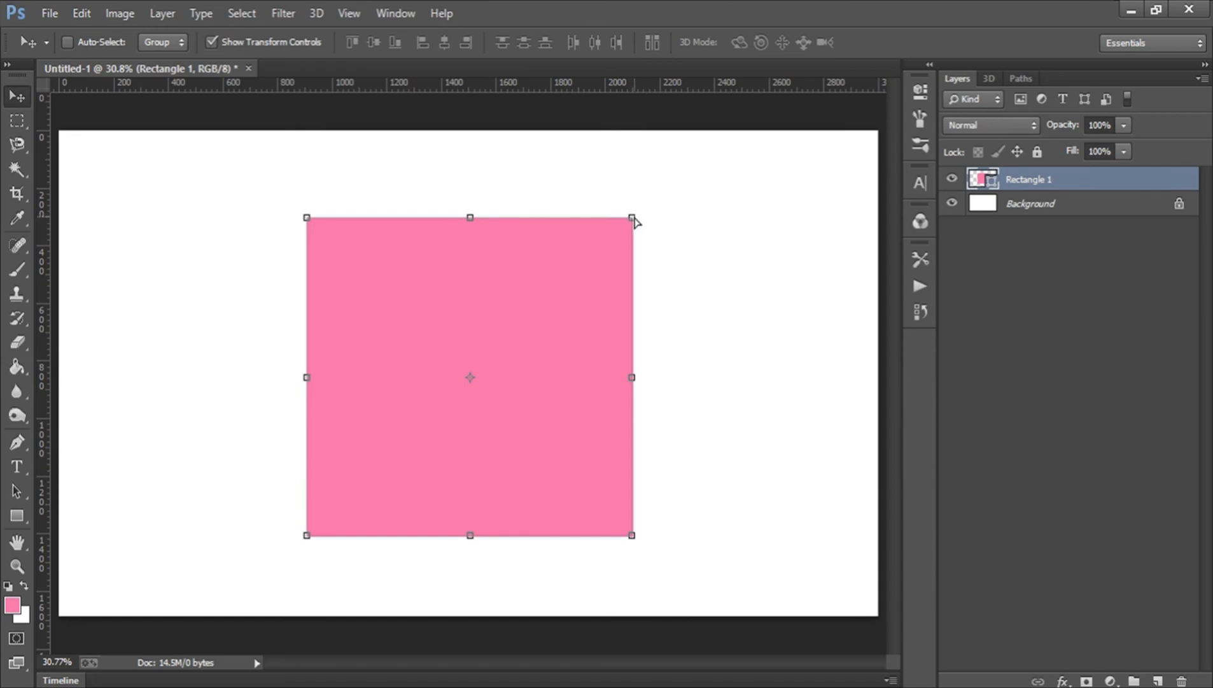
# Skew the rectangle into a parallelogram by sliding its top edge right and commit.
pyautogui.moveTo(634, 223)
pyautogui.mouseDown()
pyautogui.moveTo(580, 266)
pyautogui.moveTo(634, 226)
pyautogui.mouseUp()
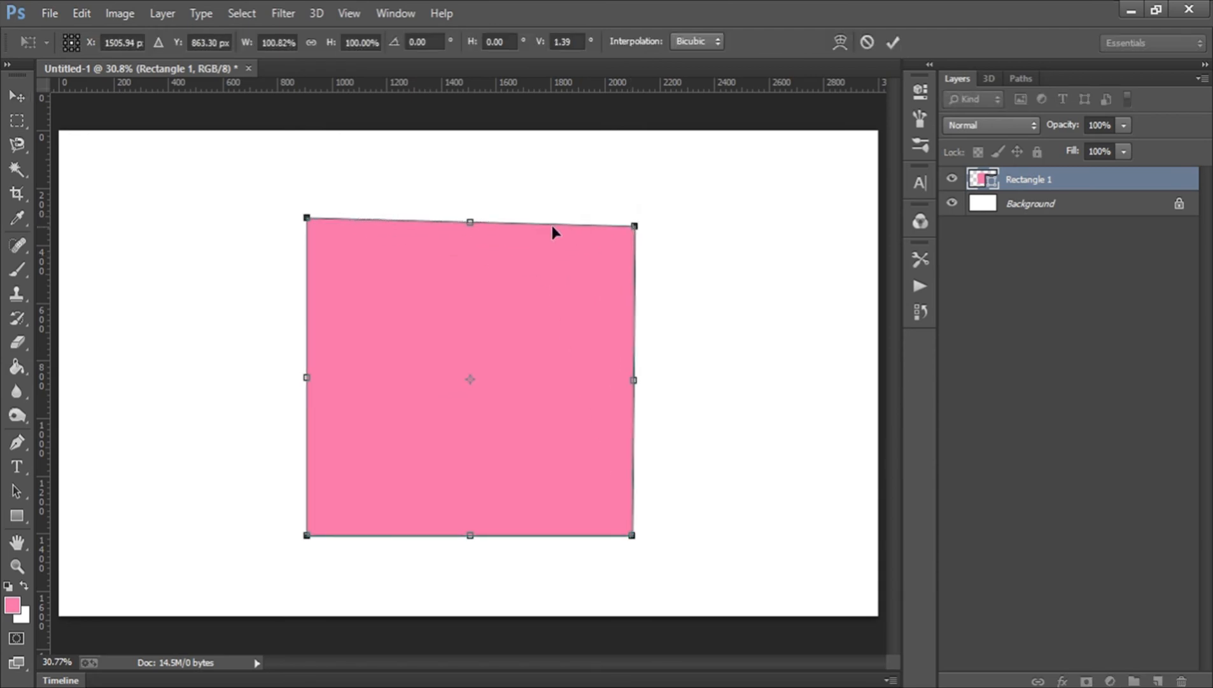
pyautogui.moveTo(468, 225); pyautogui.dragTo(593, 284)
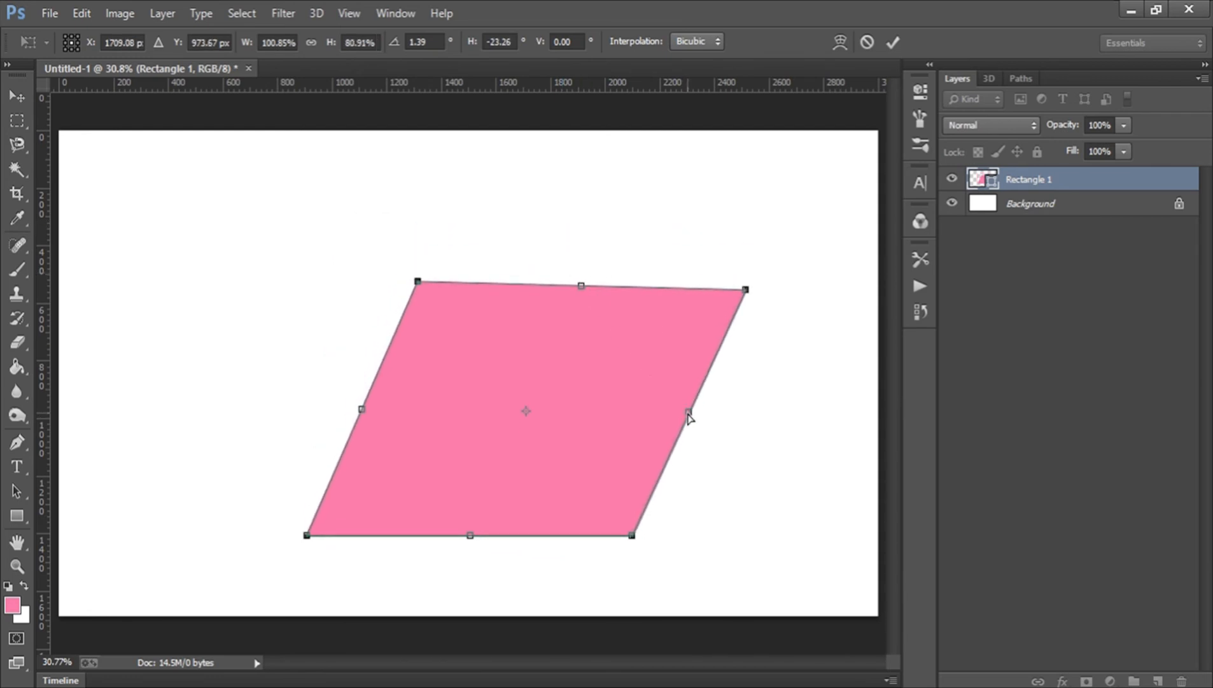
pyautogui.moveTo(690, 417)
pyautogui.mouseDown()
pyautogui.moveTo(618, 445)
pyautogui.moveTo(561, 417)
pyautogui.moveTo(701, 410)
pyautogui.mouseUp()
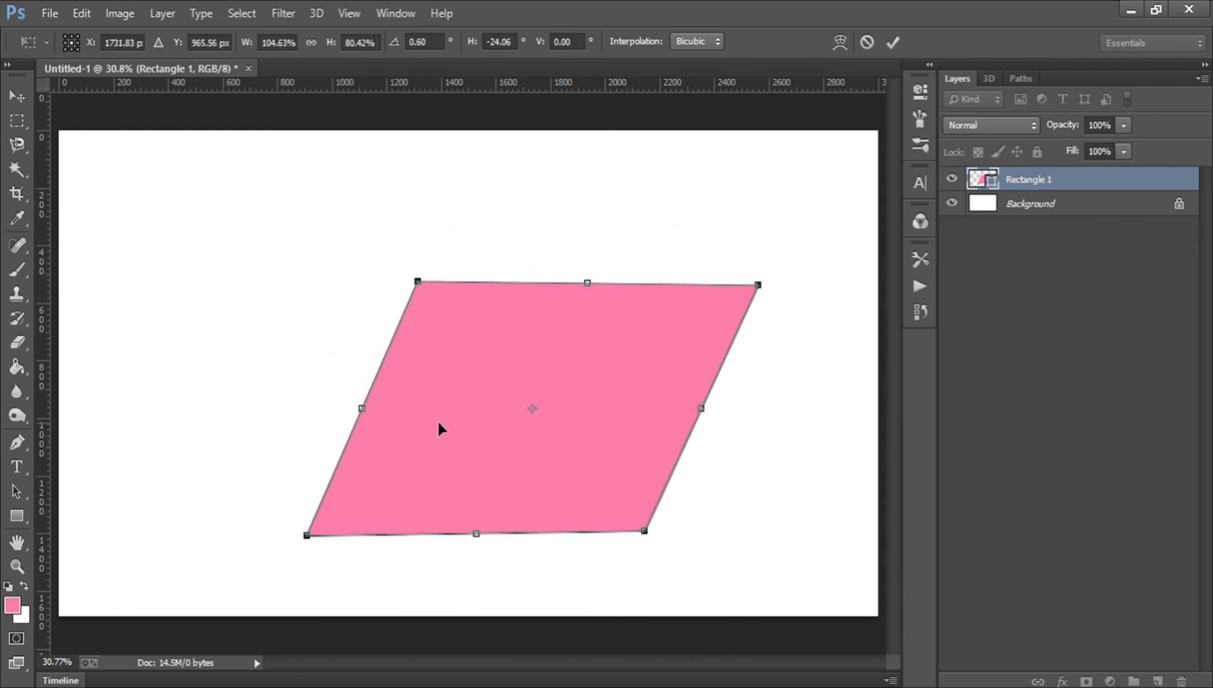
pyautogui.press('Return')
# Step backward to undo the skew, then nudge the rectangle slightly down and to the right.
pyautogui.moveTo(393, 364); pyautogui.dragTo(373, 355)
pyautogui.moveTo(466, 355); pyautogui.dragTo(440, 354)
pyautogui.hotkey('ctrl', 'alt', 'z')
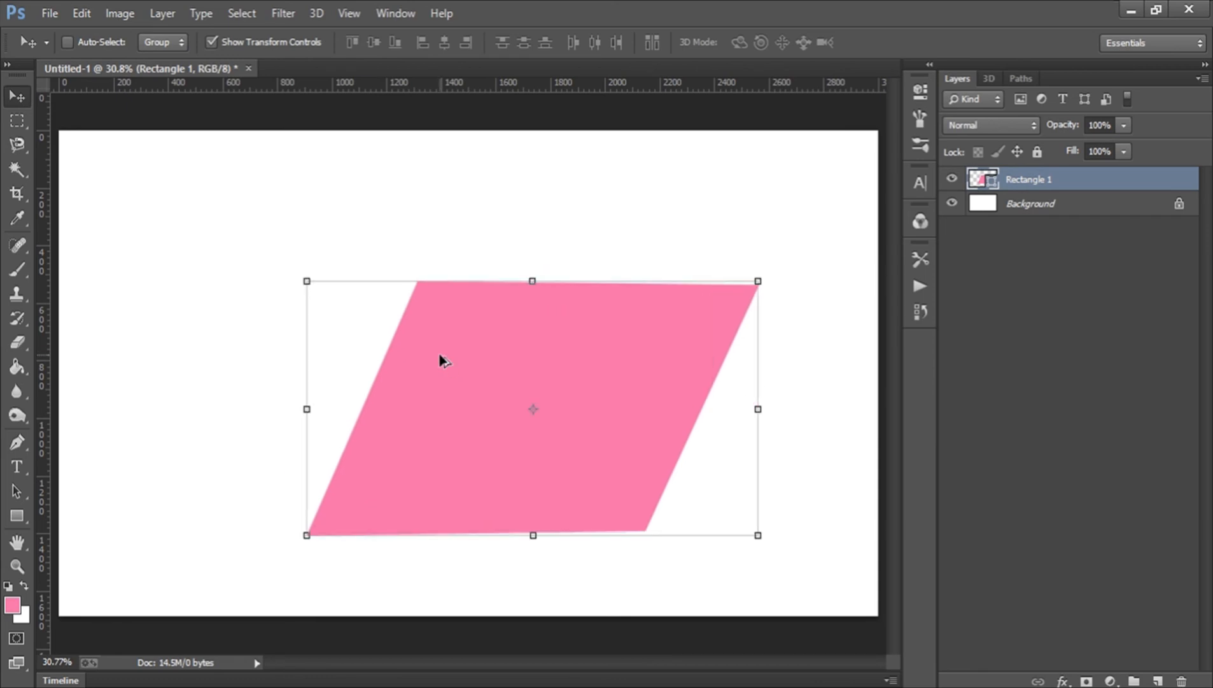
pyautogui.hotkey('ctrl', 'alt', 'z')
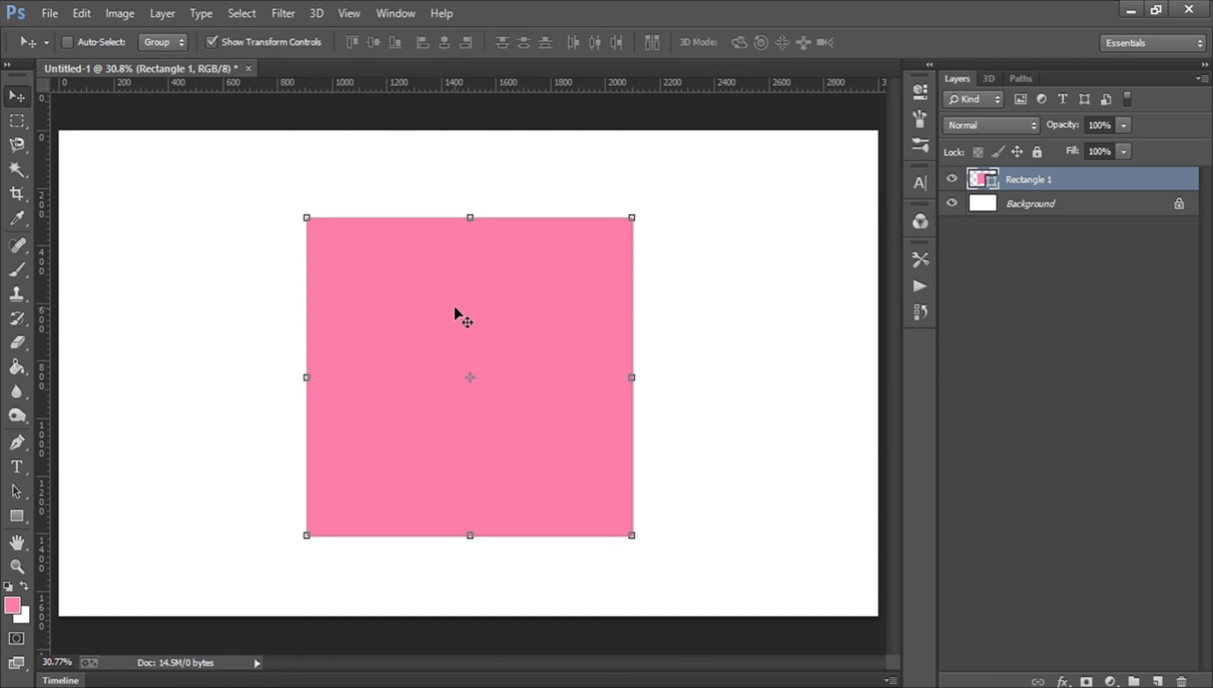
pyautogui.moveTo(457, 311)
pyautogui.mouseDown()
pyautogui.moveTo(468, 333)
pyautogui.moveTo(464, 315)
pyautogui.mouseUp()
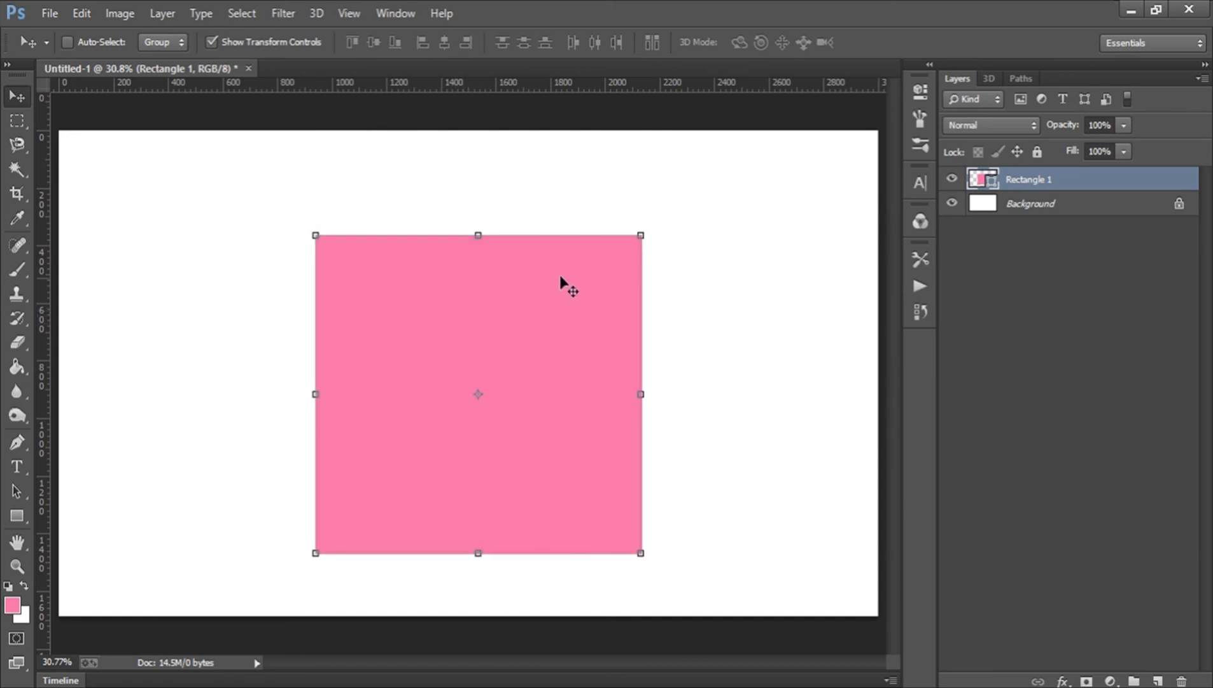
# Switch the rectangle's transform to Warp and bend its bottom and top edges and bulge both sides outward.
pyautogui.click(641, 236)
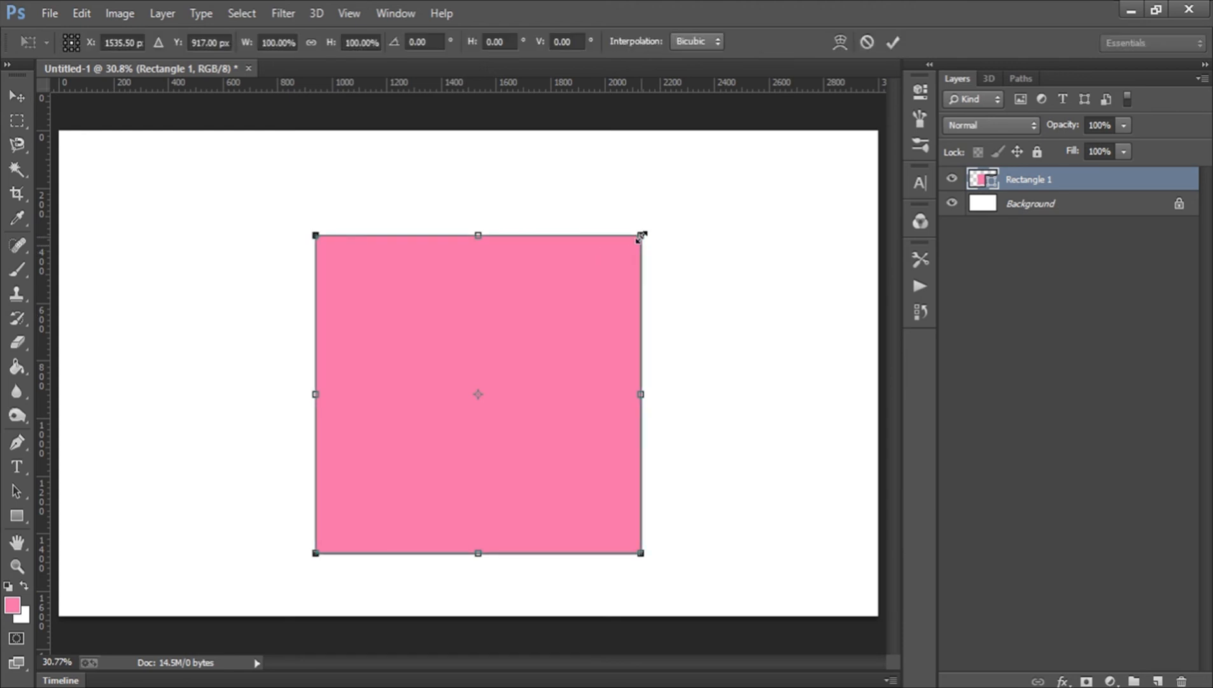
pyautogui.click(839, 42)
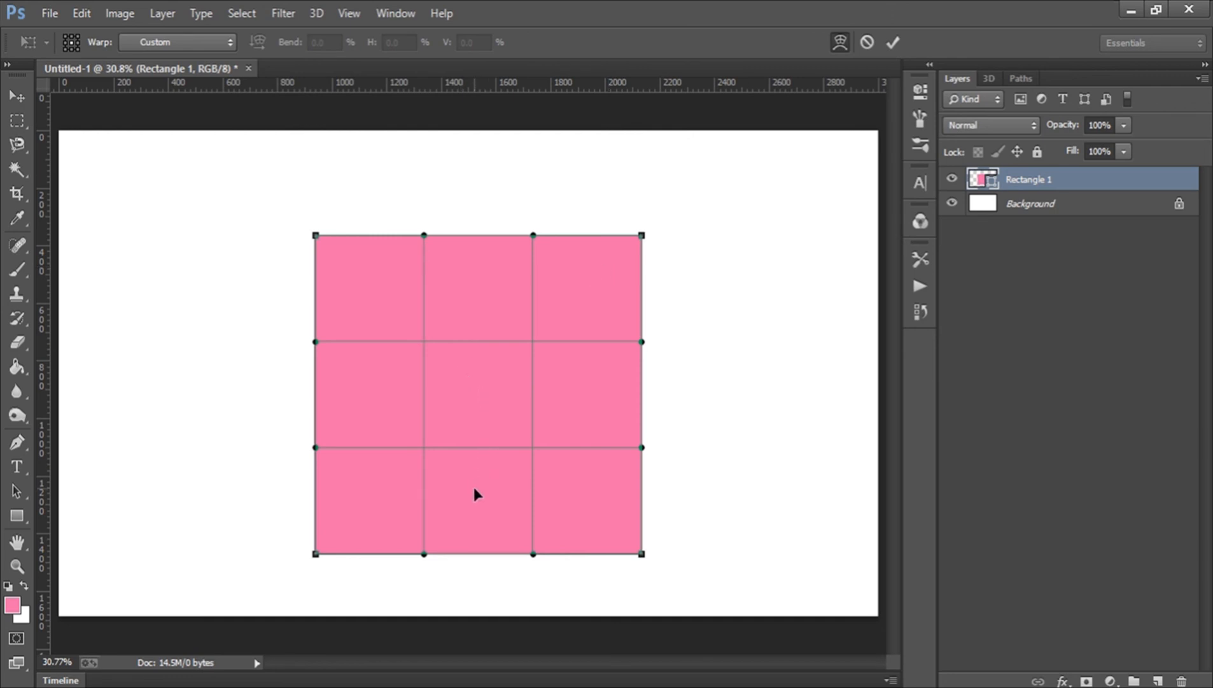
pyautogui.moveTo(472, 484); pyautogui.dragTo(477, 459)
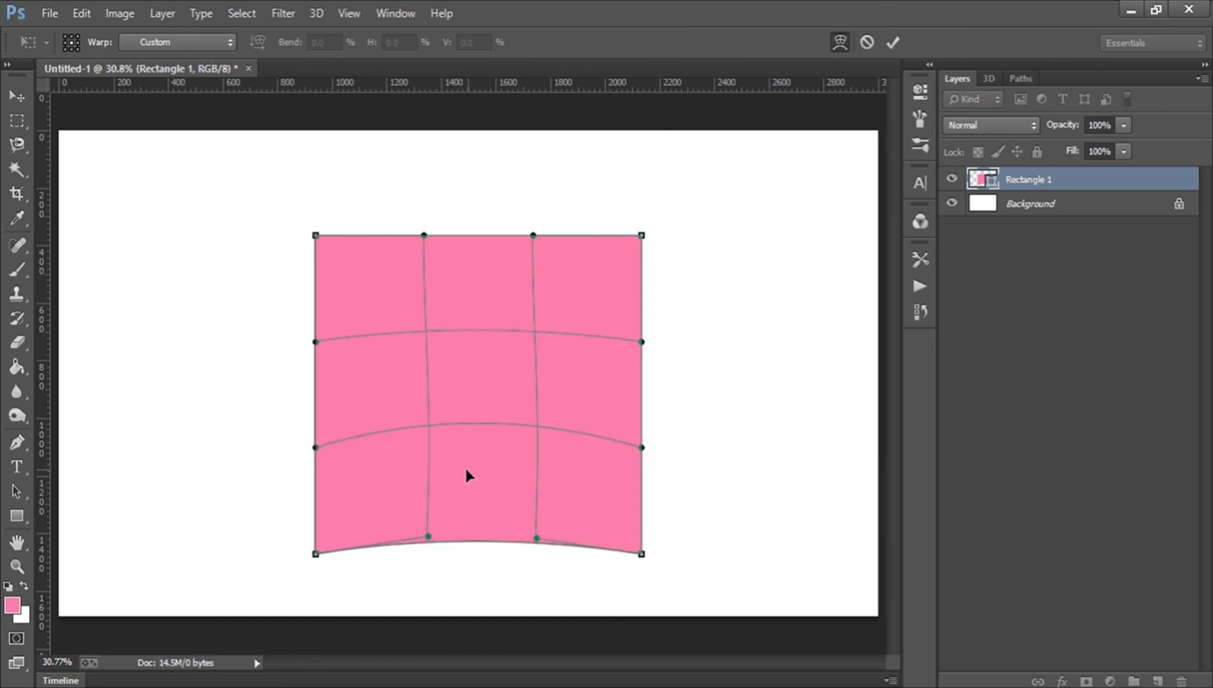
pyautogui.moveTo(480, 461); pyautogui.dragTo(477, 417)
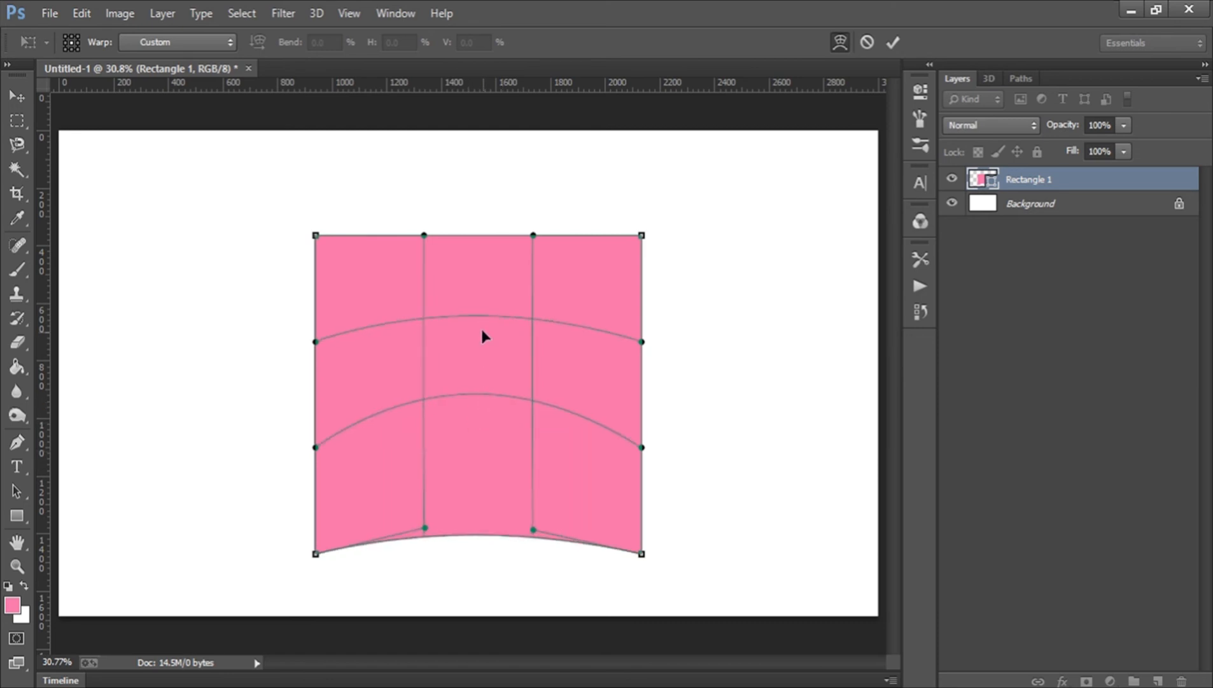
pyautogui.moveTo(481, 299); pyautogui.dragTo(476, 233)
pyautogui.moveTo(474, 313); pyautogui.dragTo(474, 342)
pyautogui.moveTo(350, 360); pyautogui.dragTo(313, 360)
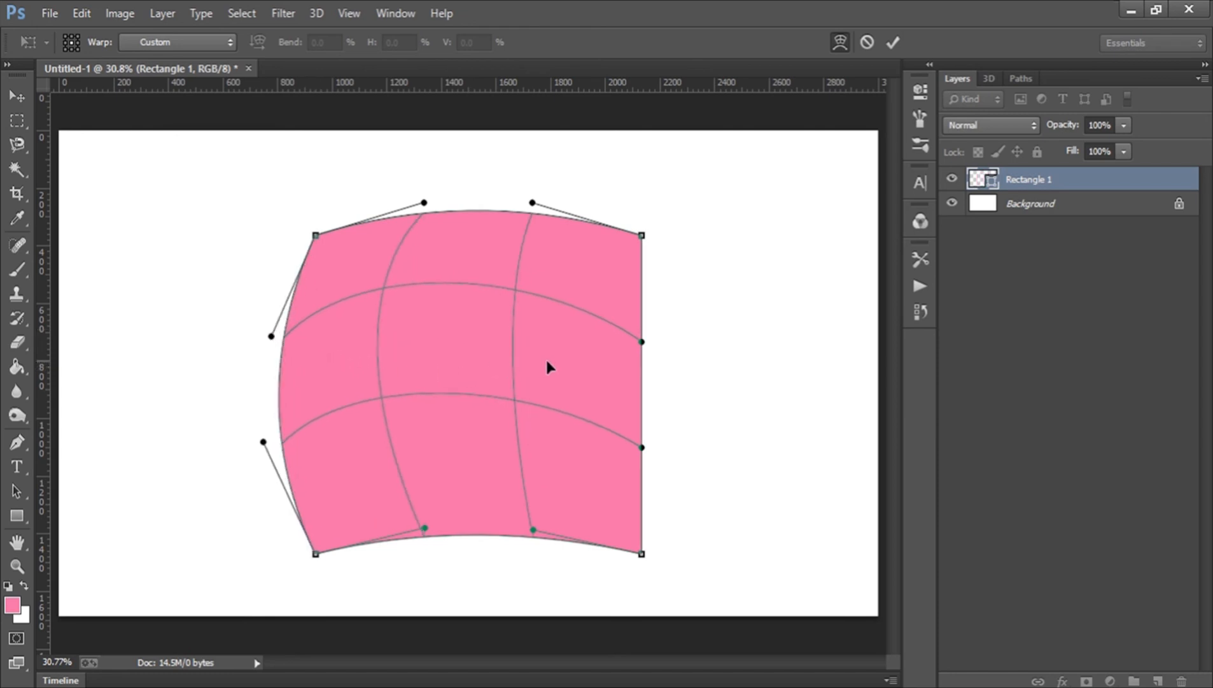
pyautogui.moveTo(549, 363); pyautogui.dragTo(626, 361)
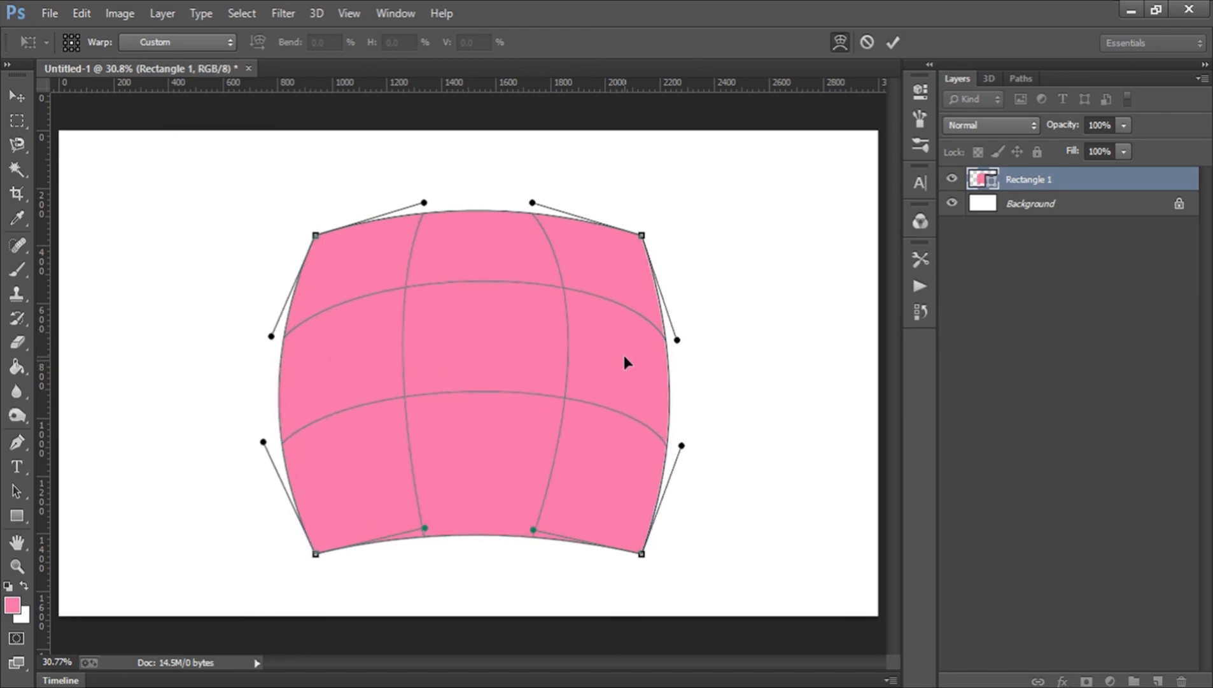
# Keep warping the rectangle by dragging its grid areas and top-left and top-right corners, then cancel the warp.
pyautogui.moveTo(516, 344); pyautogui.dragTo(444, 320)
pyautogui.moveTo(364, 265); pyautogui.dragTo(327, 228)
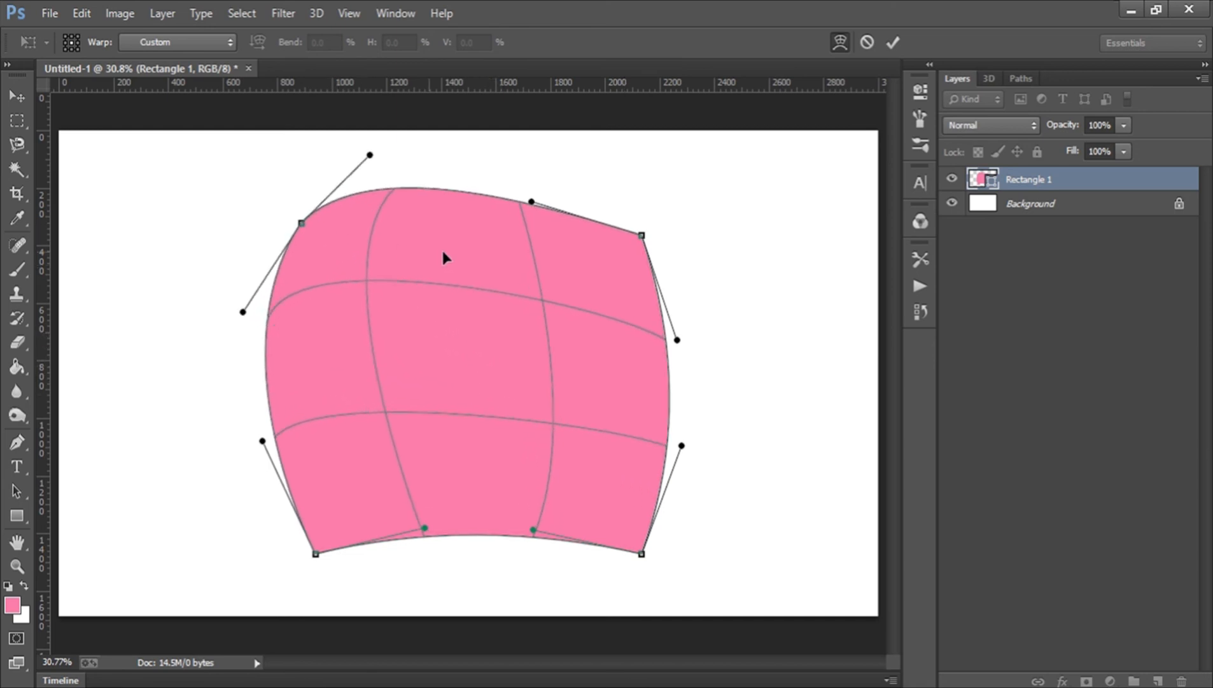
pyautogui.moveTo(561, 251); pyautogui.dragTo(623, 254)
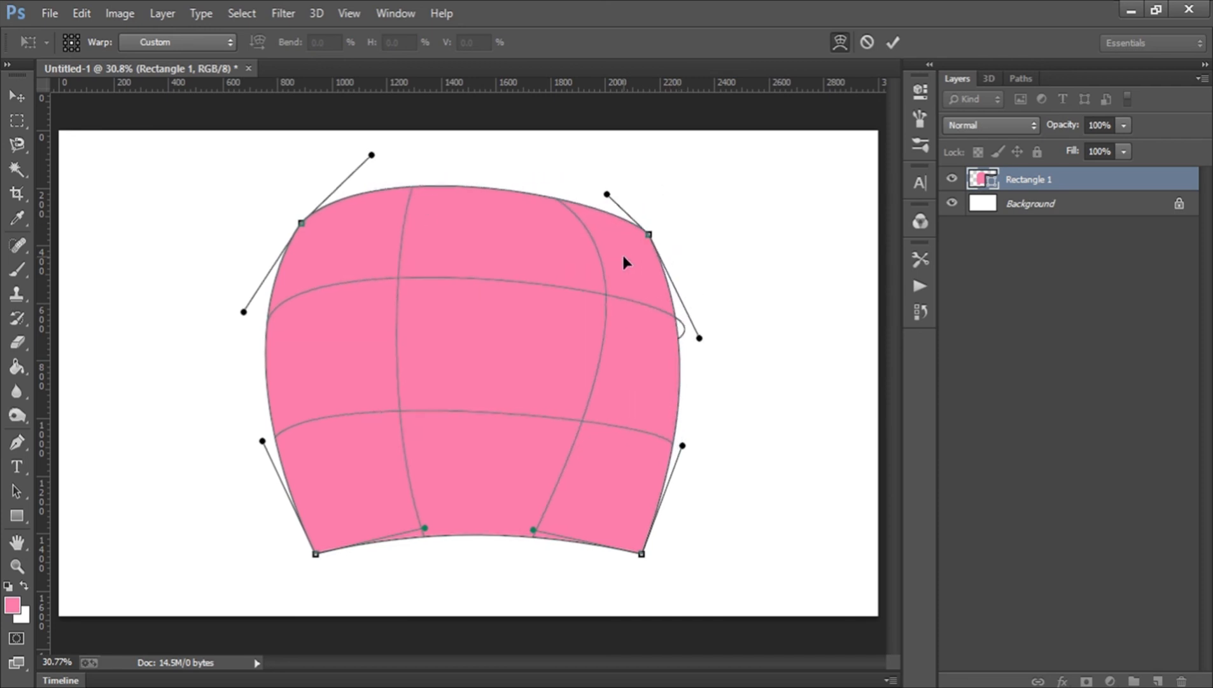
pyautogui.moveTo(418, 345); pyautogui.dragTo(345, 393)
pyautogui.moveTo(331, 459); pyautogui.dragTo(570, 452)
pyautogui.moveTo(662, 414); pyautogui.dragTo(509, 357)
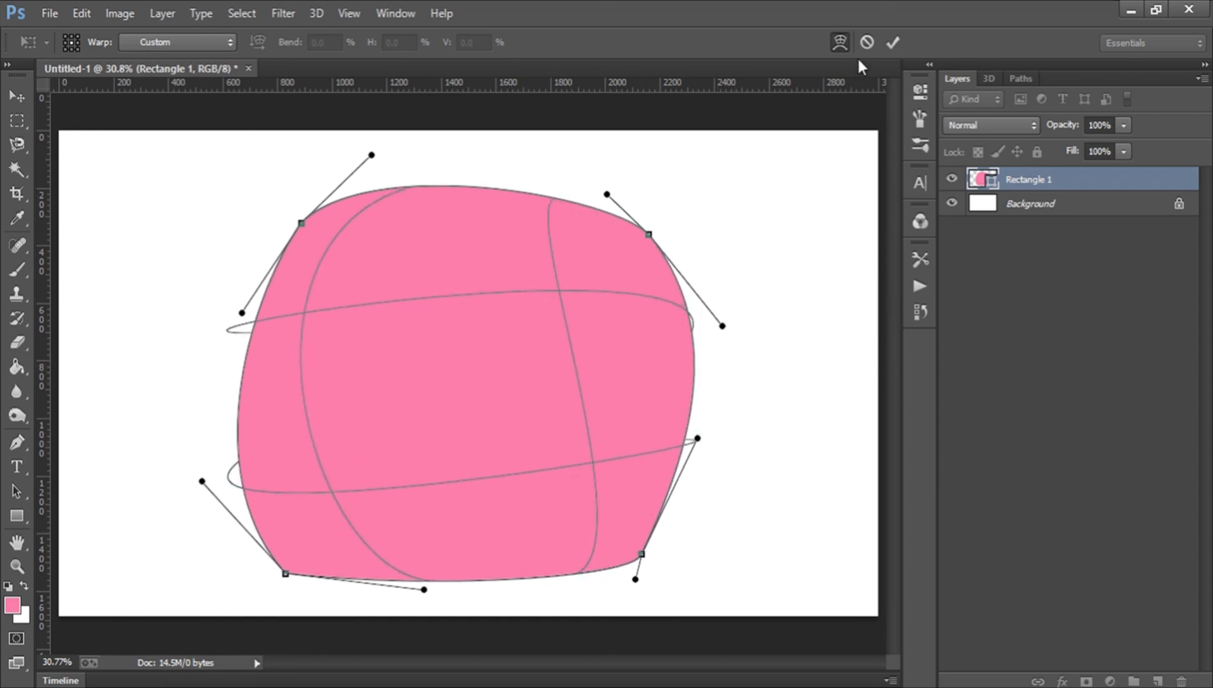
pyautogui.click(866, 42)
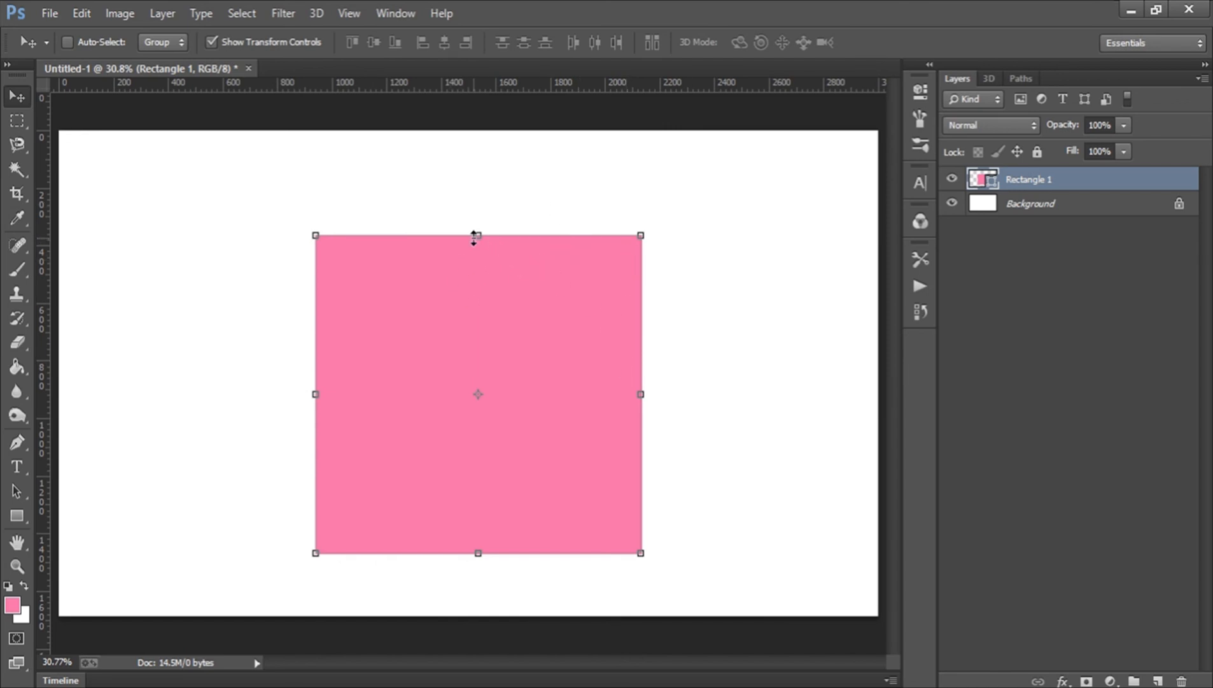
# Try warping the rectangle again, pulling its top-right corner and middle area, and cancel the warp.
pyautogui.hotkey('ctrl', 't')
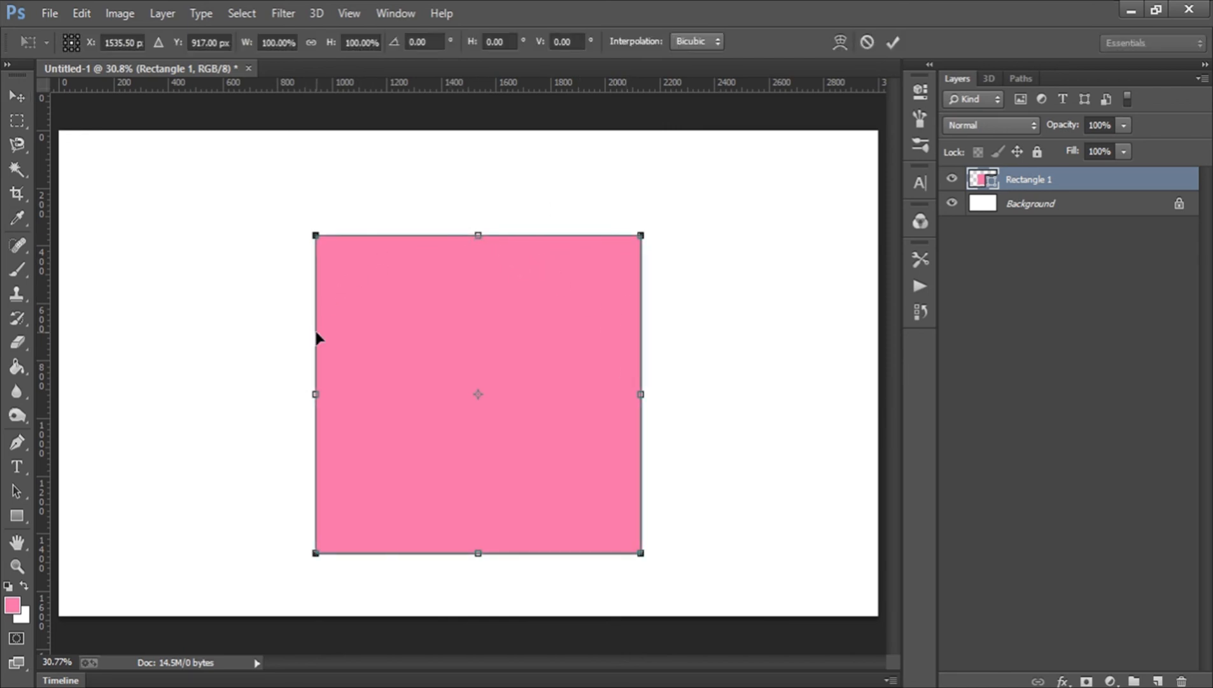
pyautogui.click(840, 41)
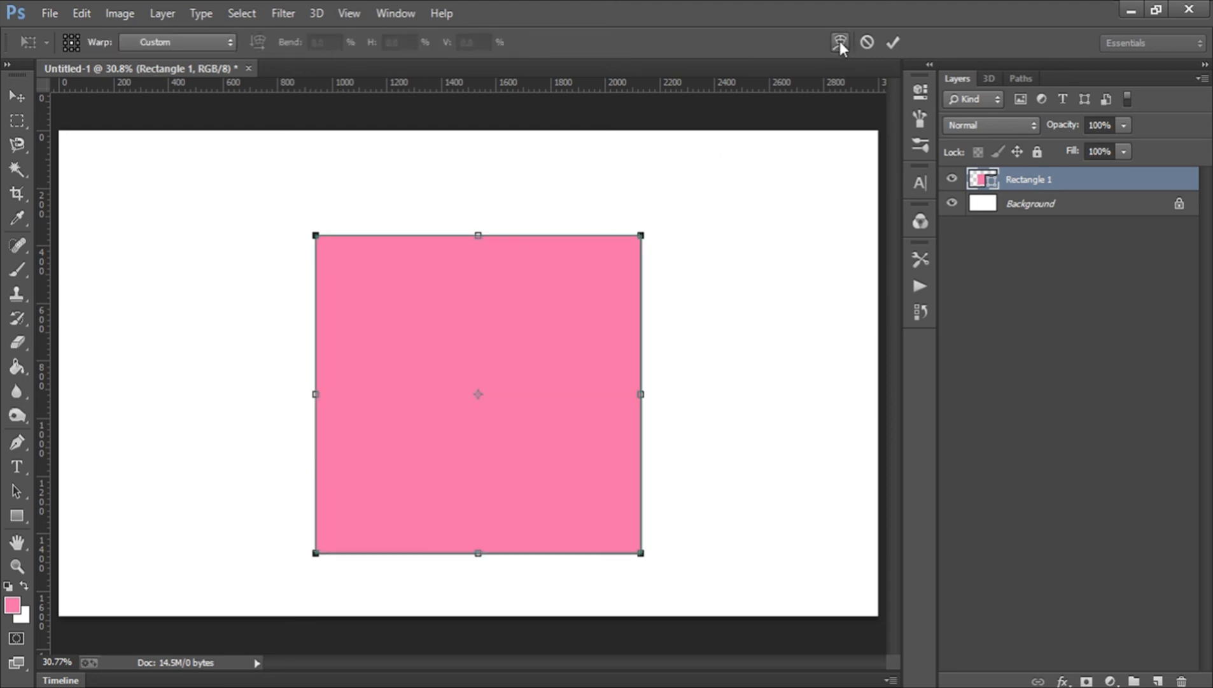
pyautogui.click(840, 41)
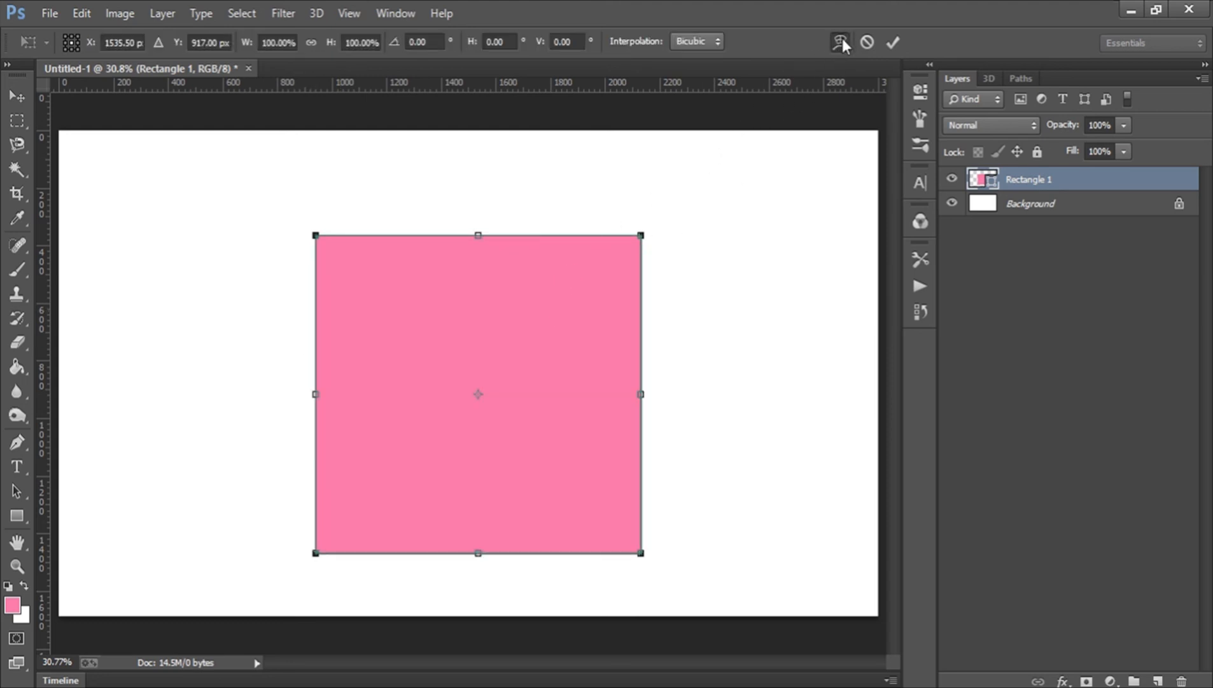
pyautogui.click(841, 41)
pyautogui.moveTo(568, 312); pyautogui.dragTo(599, 275)
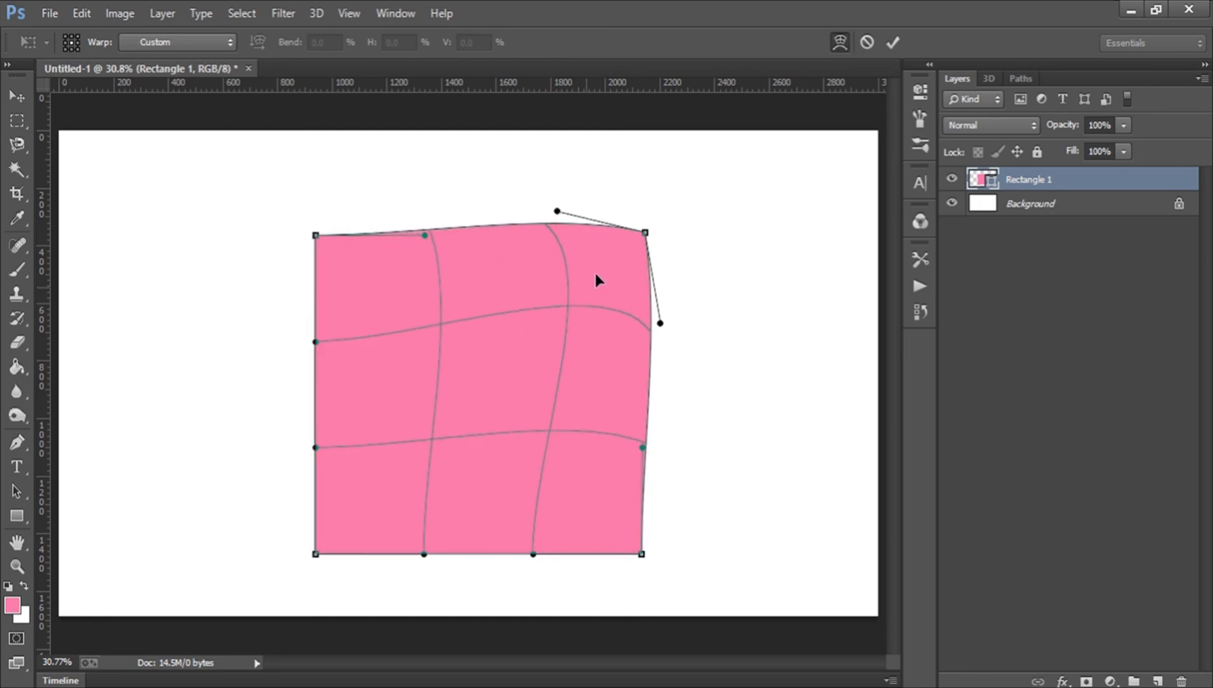
pyautogui.moveTo(413, 389); pyautogui.dragTo(511, 334)
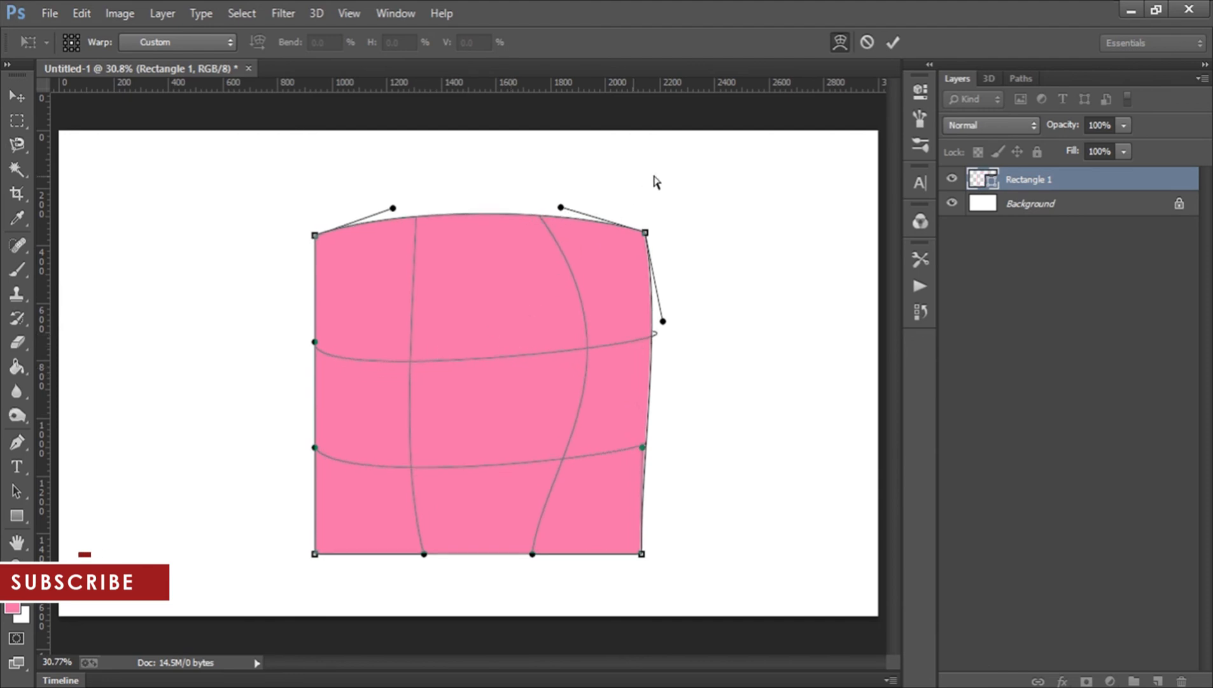
pyautogui.click(866, 42)
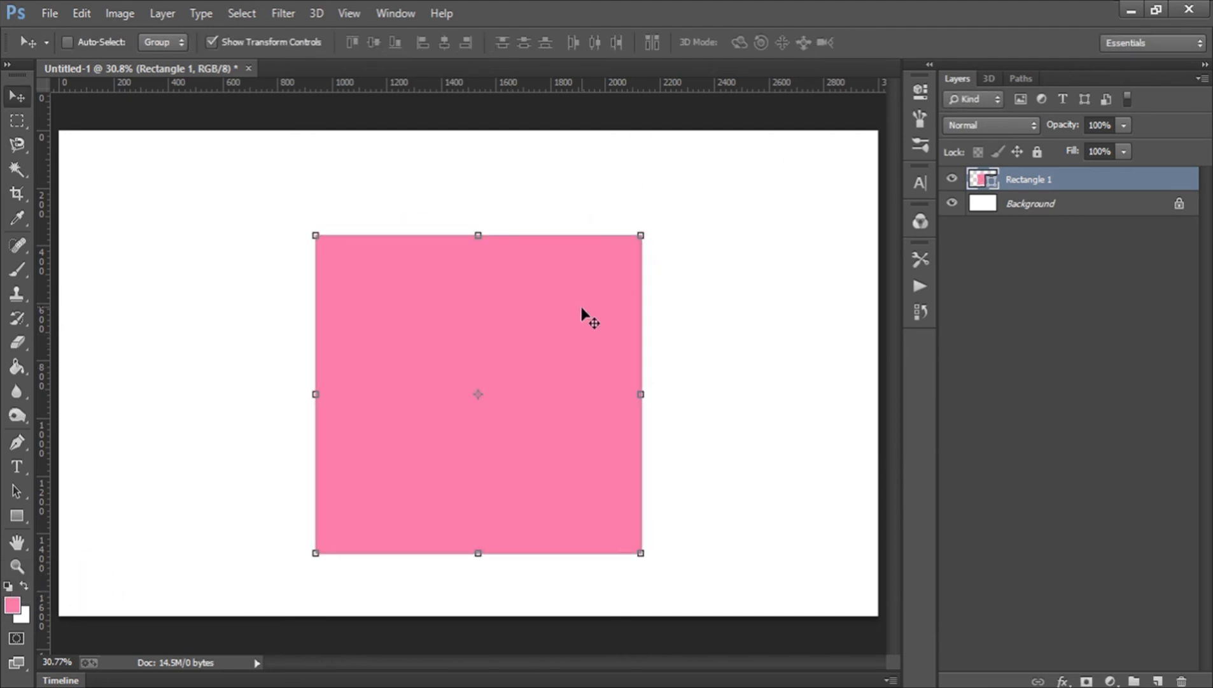